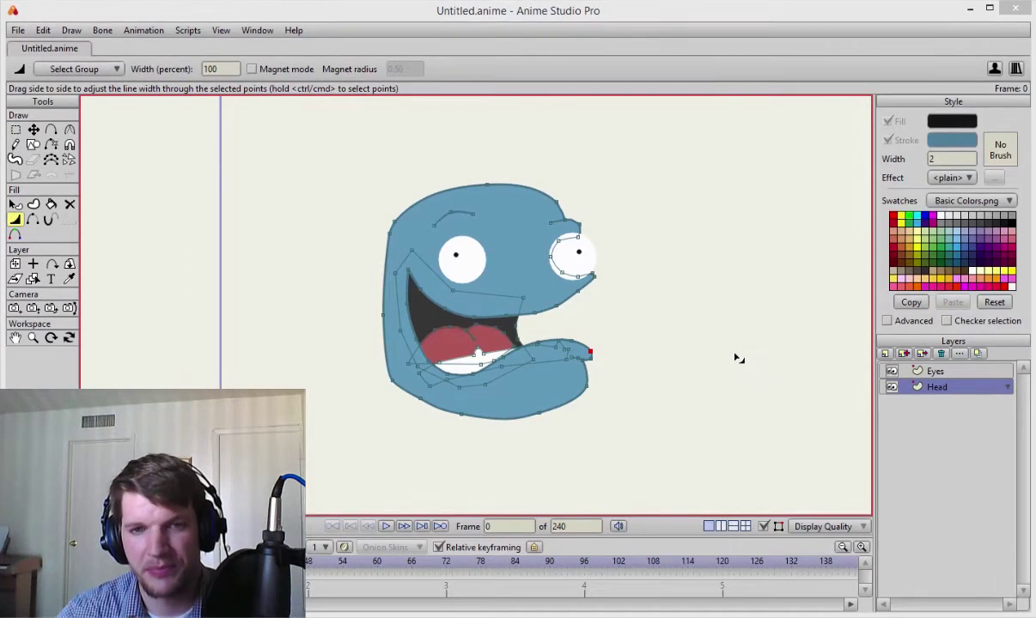
- Add a new vector layer and place it beneath the Head layer
click(739, 355)
scroll(738, 353, down, 5)
scroll(740, 309, up, 3)
drag(742, 308, 698, 289)
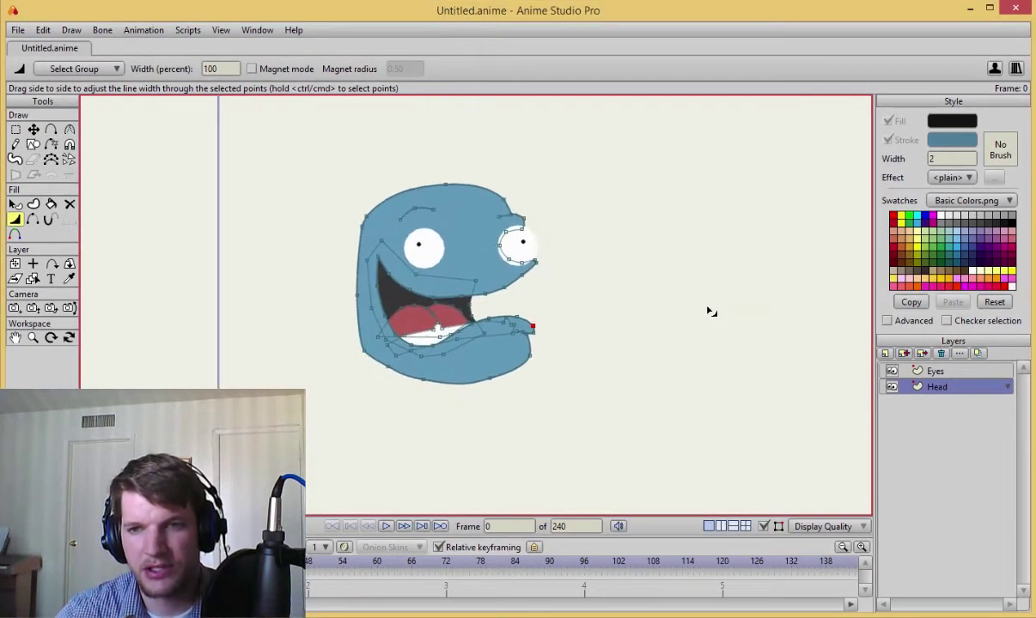
click(945, 371)
click(951, 391)
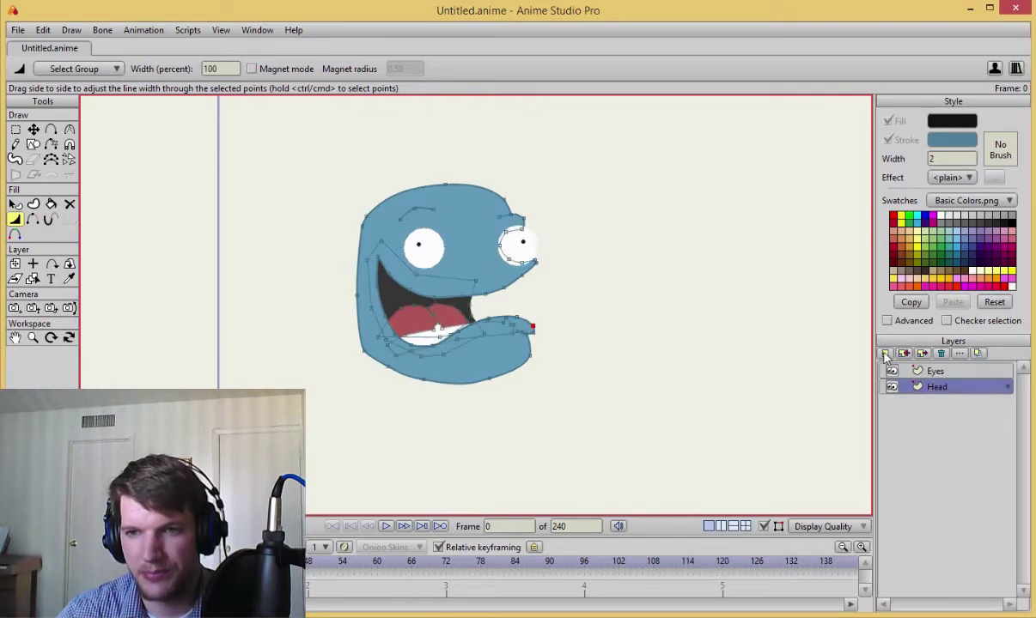
click(886, 353)
click(906, 367)
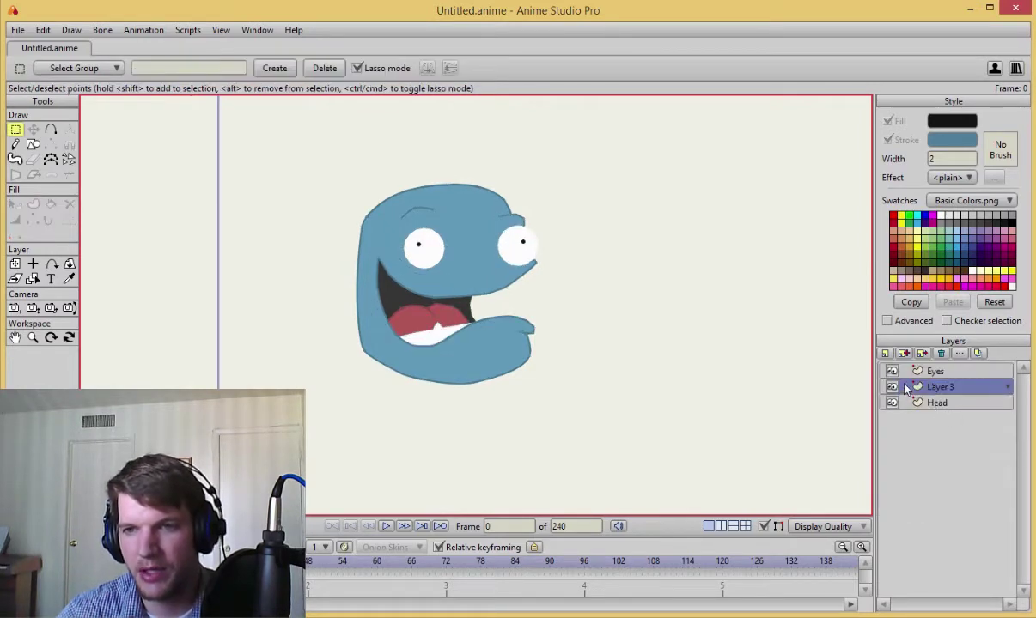
drag(923, 386, 964, 407)
- Rename the new bottom layer as Torso
double_click(964, 408)
text(TO)
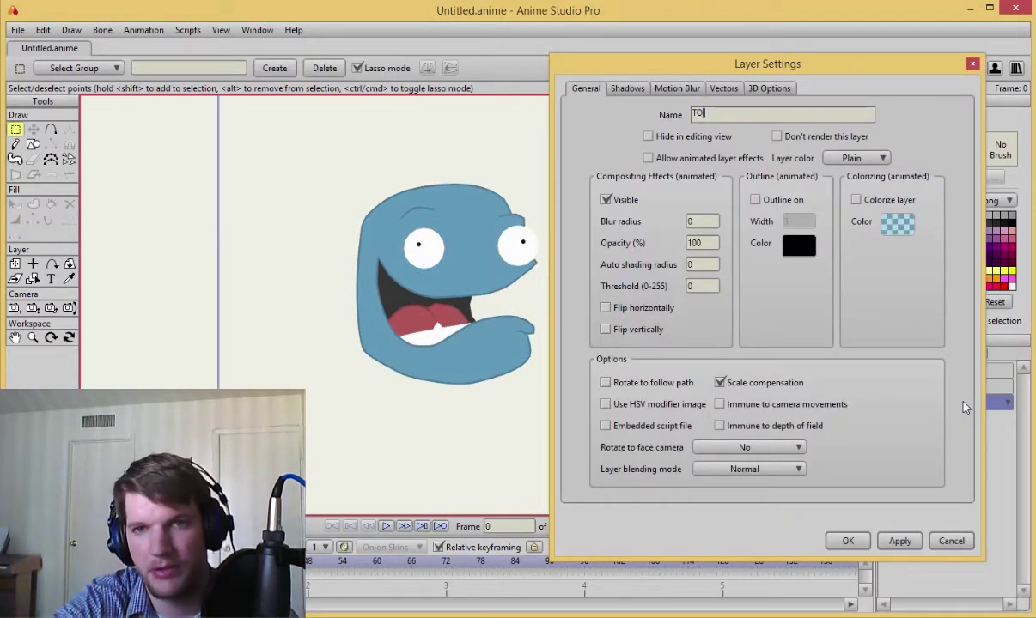
key(BackSpace)
key(BackSpace)
text(H)
key(BackSpace)
text(Torso)
key(Return)
- Trace the torso over the reference sketch as a closed outline, with its upper end overlapping the head behind the chin
scroll(248, 354, up, 5)
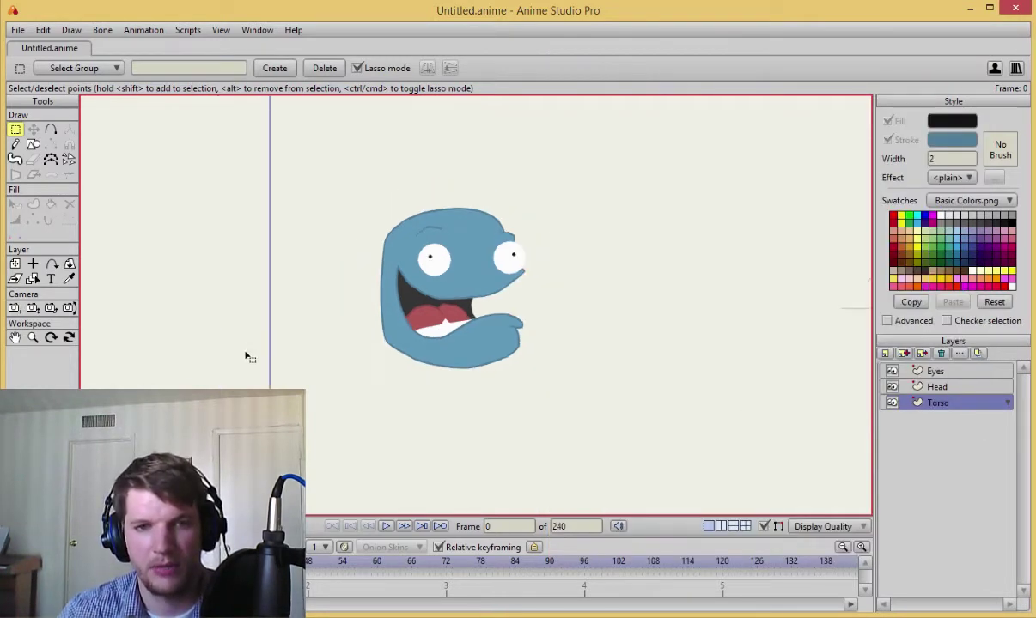
scroll(371, 366, up, 2)
drag(359, 387, 352, 292)
key(a)
scroll(397, 320, down, 3)
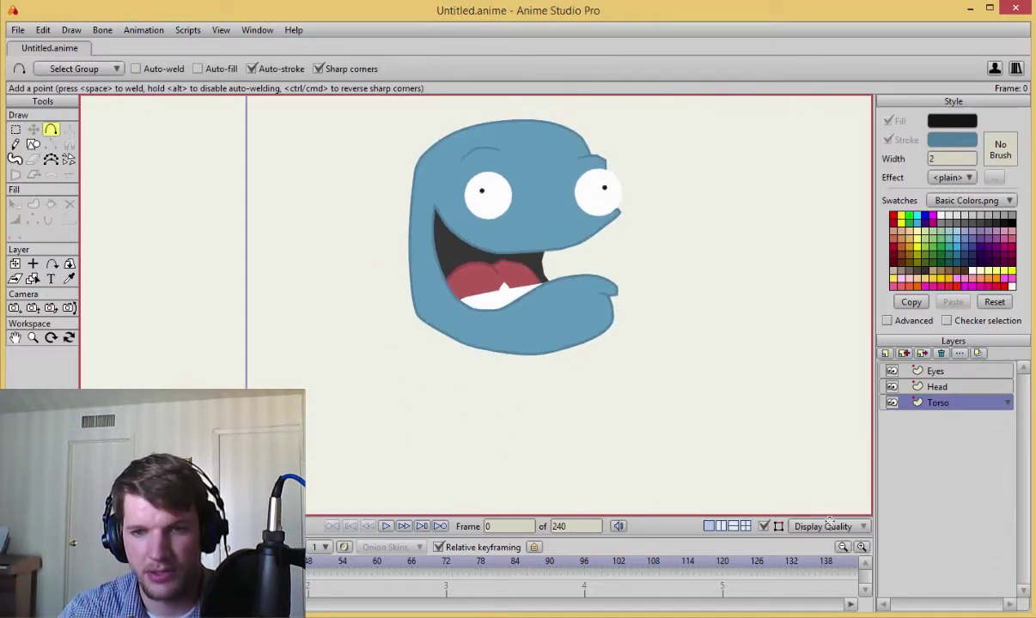
scroll(533, 342, up, 3)
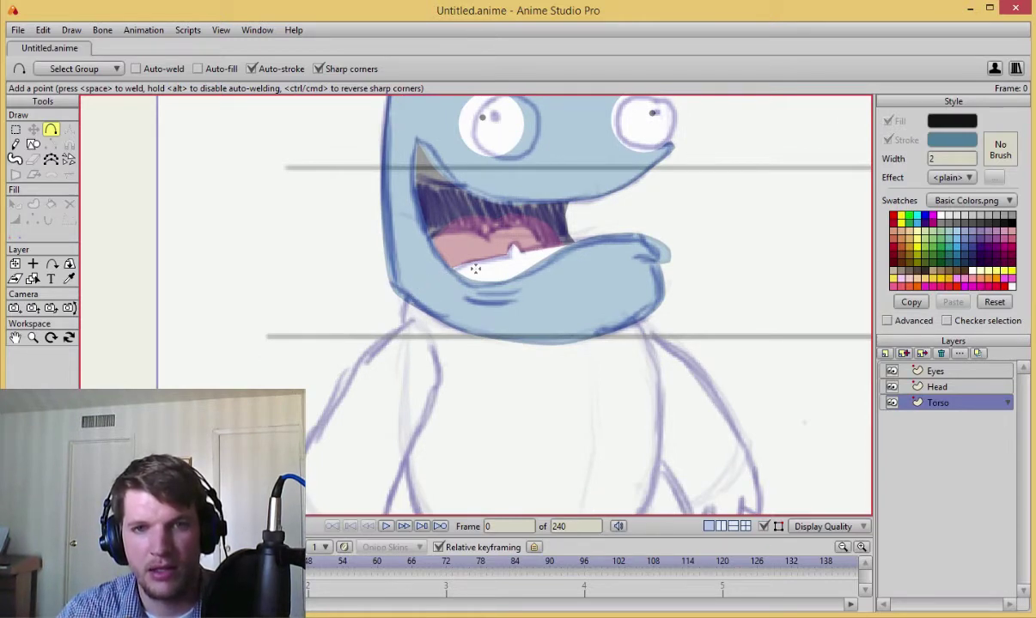
mouse_move(457, 269)
mouse_down()
mouse_move(404, 306)
mouse_move(413, 291)
mouse_move(400, 340)
mouse_move(405, 427)
mouse_move(400, 292)
mouse_move(397, 358)
mouse_move(429, 402)
mouse_move(459, 416)
mouse_move(556, 420)
mouse_move(596, 412)
mouse_move(642, 381)
mouse_move(655, 222)
mouse_move(605, 148)
mouse_move(553, 124)
mouse_move(453, 133)
mouse_up()
scroll(455, 134, up, 2)
drag(519, 187, 506, 368)
scroll(506, 369, down, 3)
scroll(475, 300, up, 1)
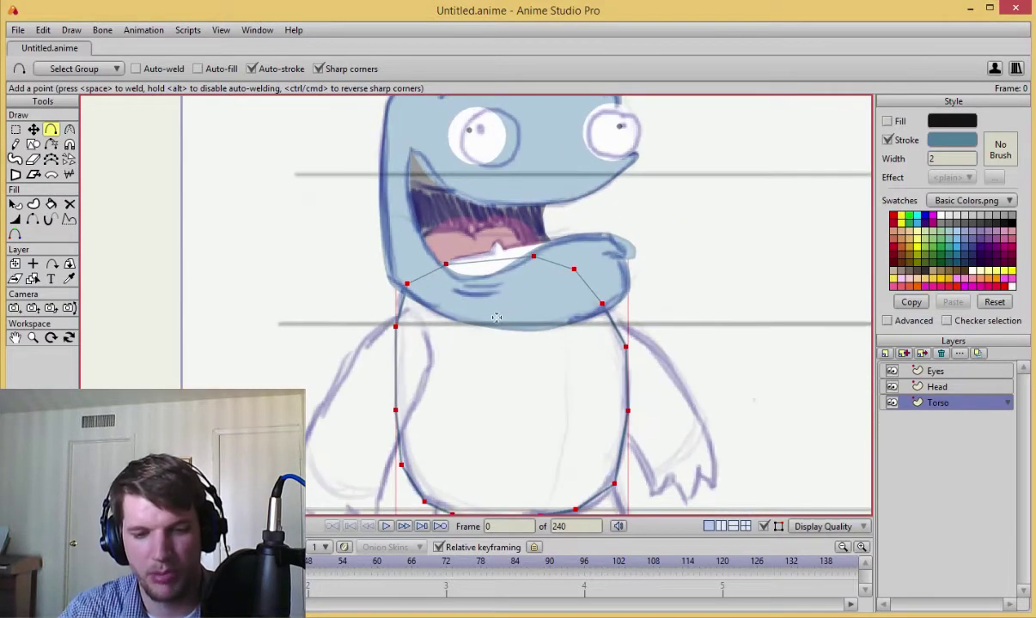
- Create a shape with both fill and stroke from the torso outline and copy the head's blue style onto it
key(u)
click(486, 292)
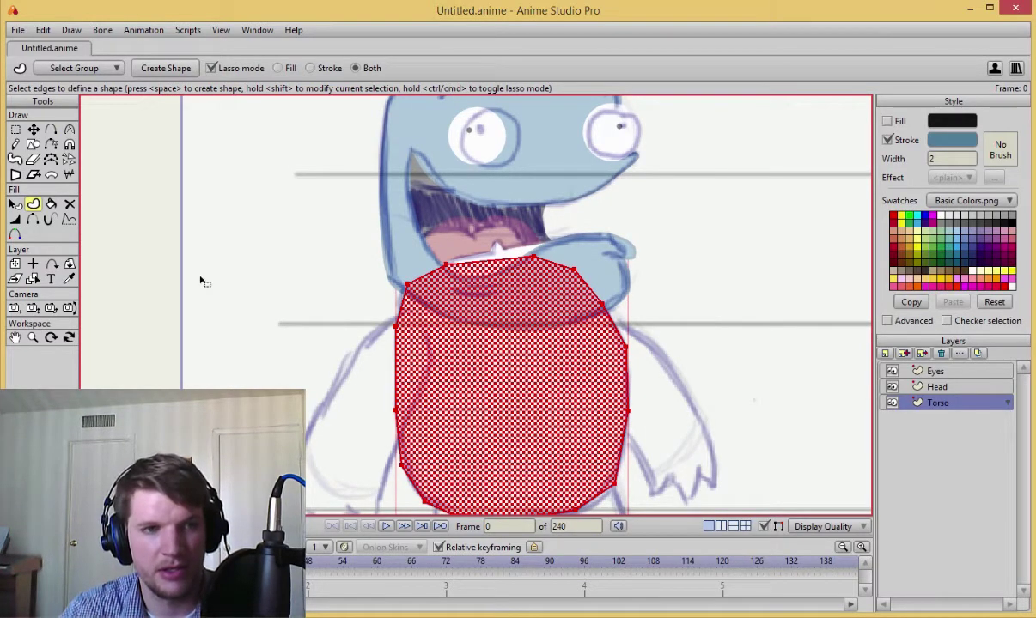
click(68, 279)
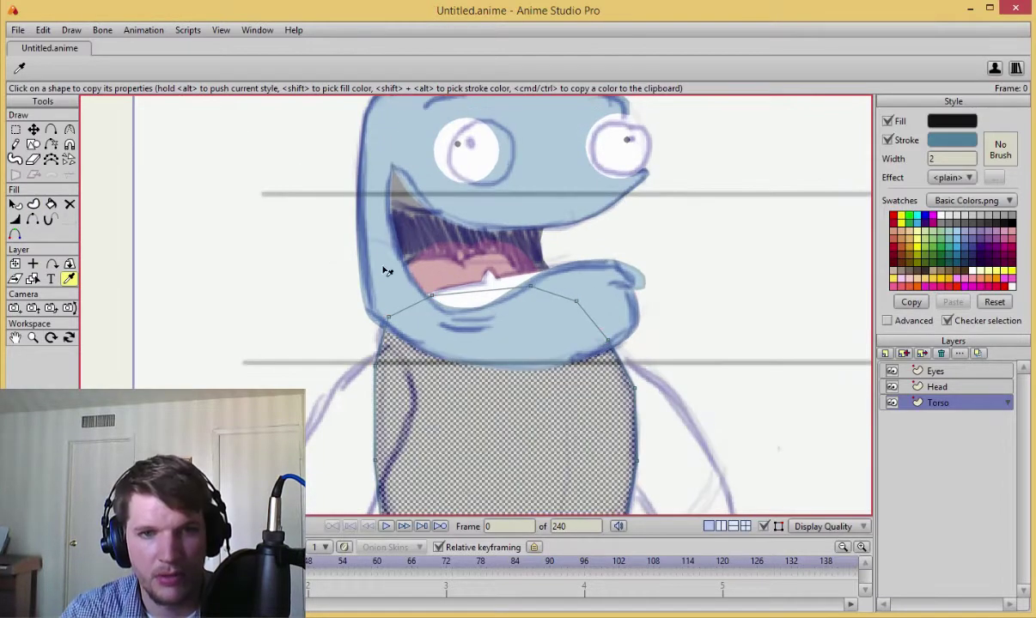
click(386, 271)
scroll(348, 313, down, 3)
- Smooth the curvature of the points along the torso's upper edge behind the mouth and chin
key(t)
click(351, 310)
scroll(664, 351, up, 3)
scroll(645, 287, up, 4)
drag(664, 350, 663, 319)
scroll(663, 319, down, 3)
scroll(663, 319, up, 3)
key(c)
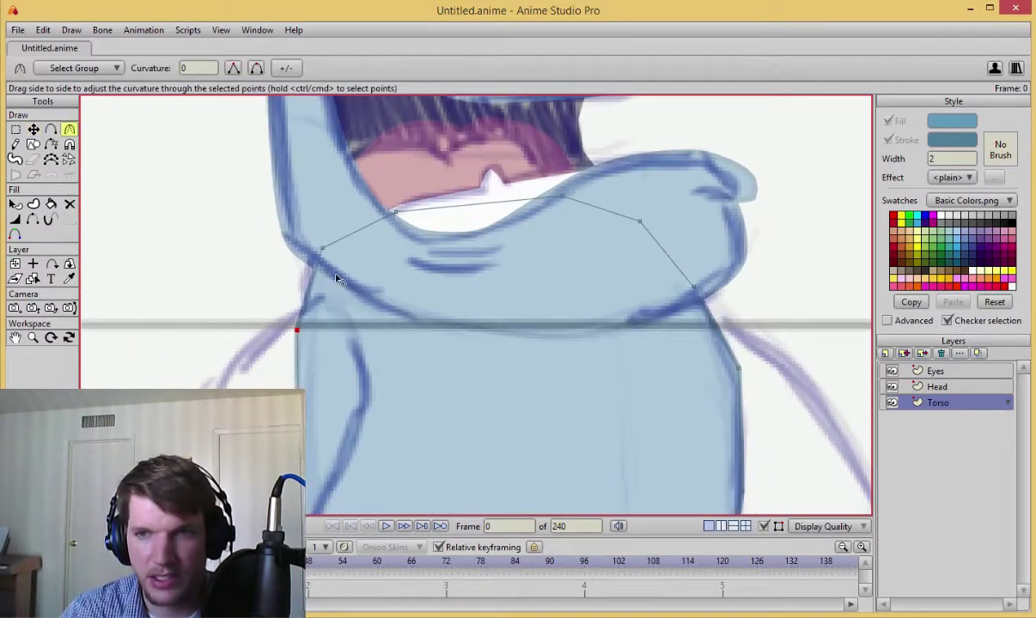
drag(321, 251, 483, 237)
drag(397, 212, 635, 209)
drag(561, 198, 748, 265)
drag(641, 222, 813, 343)
- Round the points down the torso's right side and lower-right corner, nudging the corner point to follow the sketch
drag(739, 369, 873, 474)
drag(759, 487, 786, 320)
drag(745, 455, 797, 374)
drag(658, 441, 768, 353)
key(t)
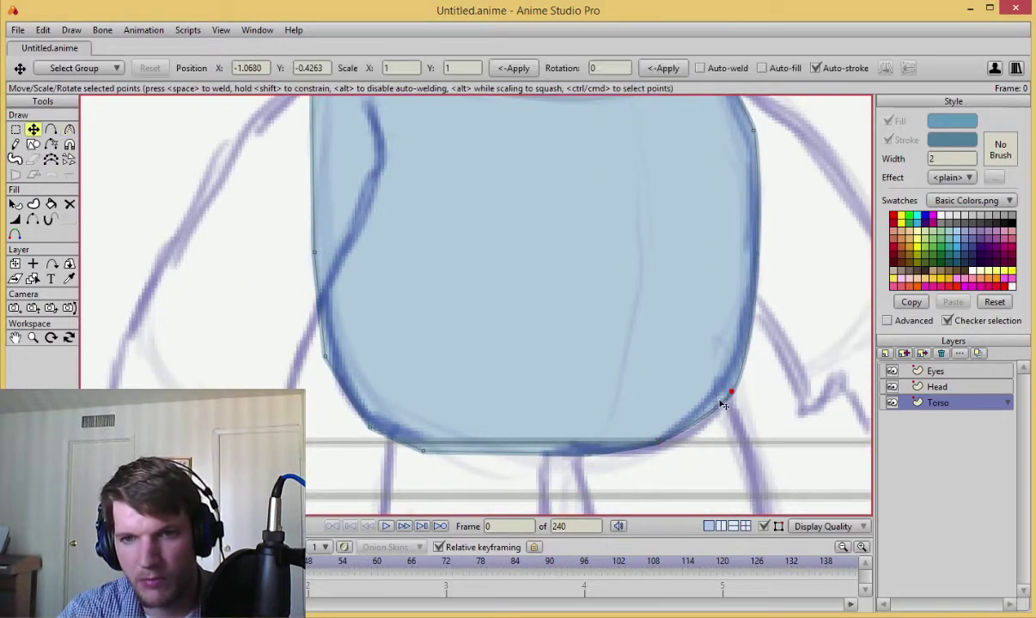
click(724, 389)
key(c)
click(657, 441)
drag(590, 455, 578, 452)
- Hide the reference sketch and round the curve at the torso's left shoulder
key(ctrl+u)
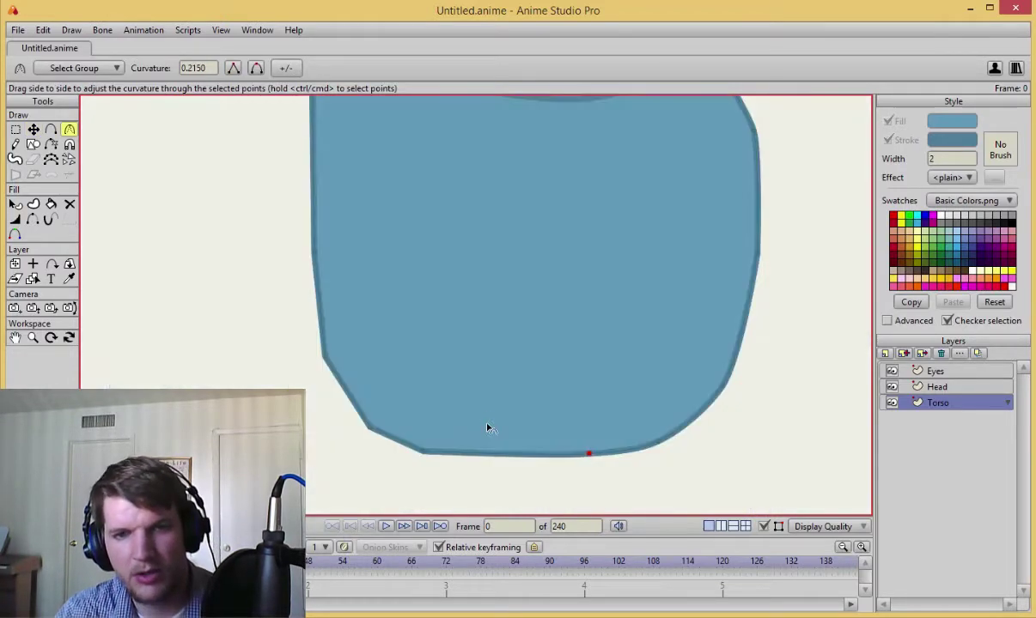
scroll(495, 299, down, 5)
drag(496, 299, 506, 369)
scroll(518, 314, up, 5)
drag(447, 270, 521, 375)
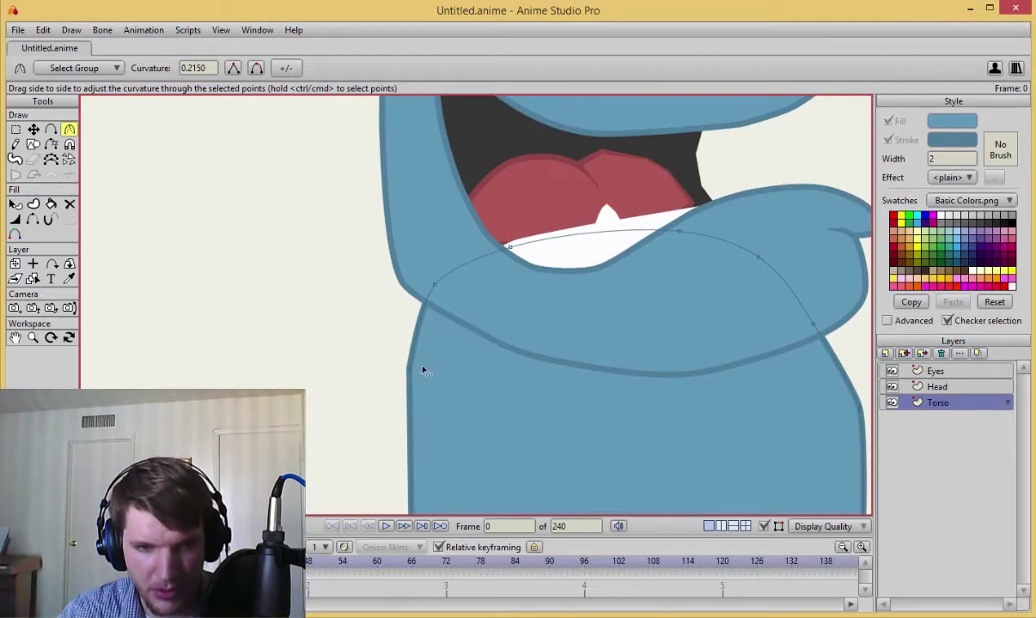
drag(413, 370, 377, 384)
click(433, 283)
scroll(558, 309, down, 2)
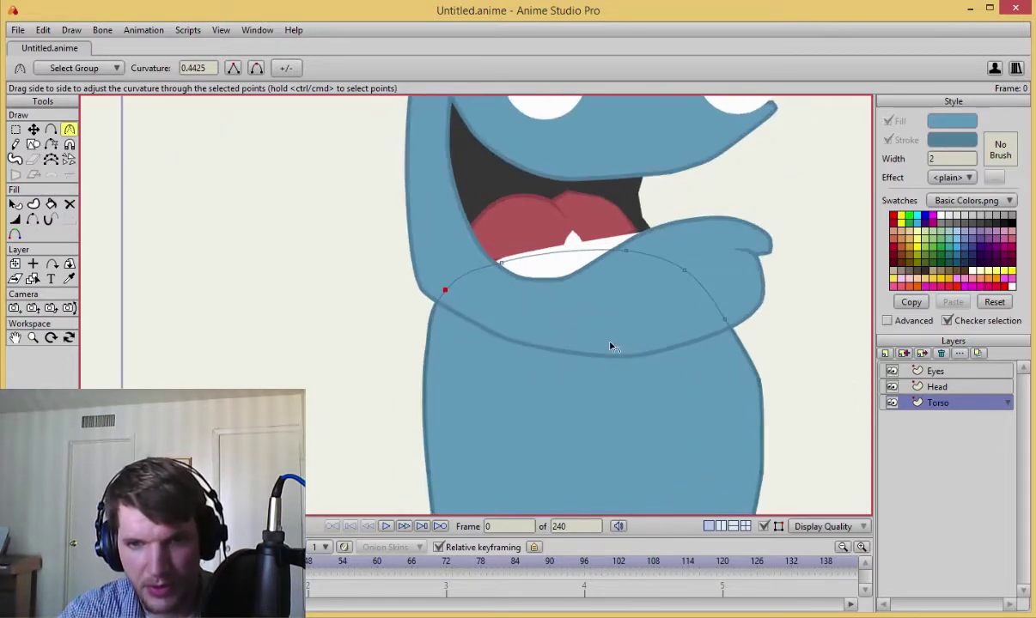
- Refine the torso's right shoulder point under the chin and delete the extra point above it
click(662, 268)
click(696, 328)
click(663, 270)
key(t)
mouse_move(667, 271)
mouse_down()
mouse_move(683, 272)
mouse_move(671, 272)
mouse_up()
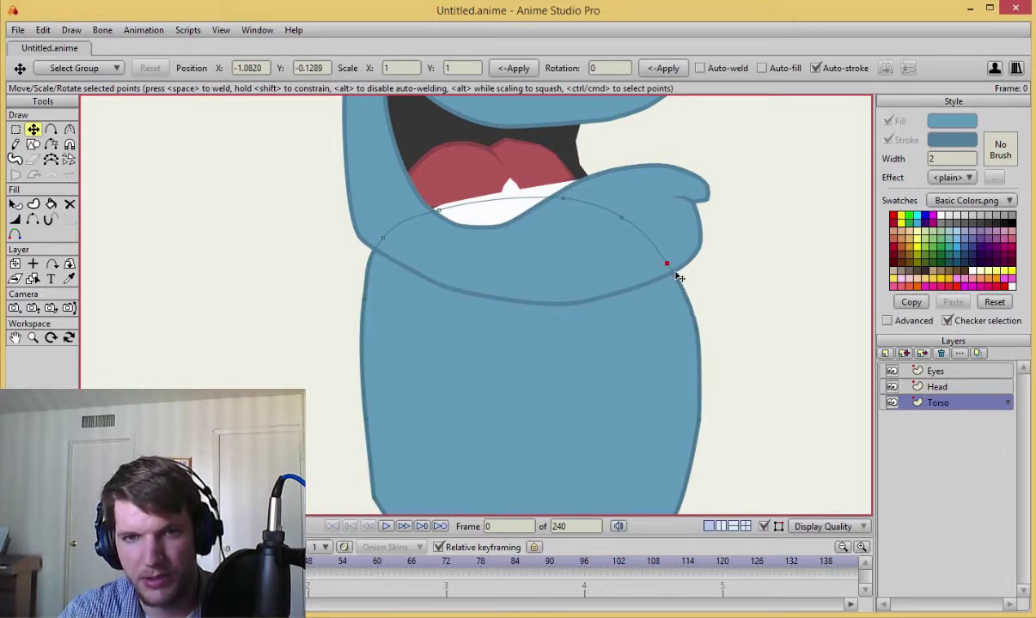
click(622, 221)
click(623, 221)
click(622, 221)
key(Delete)
scroll(631, 308, down, 2)
- Round the torso's lower-left corner and pull the middle point of its left side inward to form a waist
key(c)
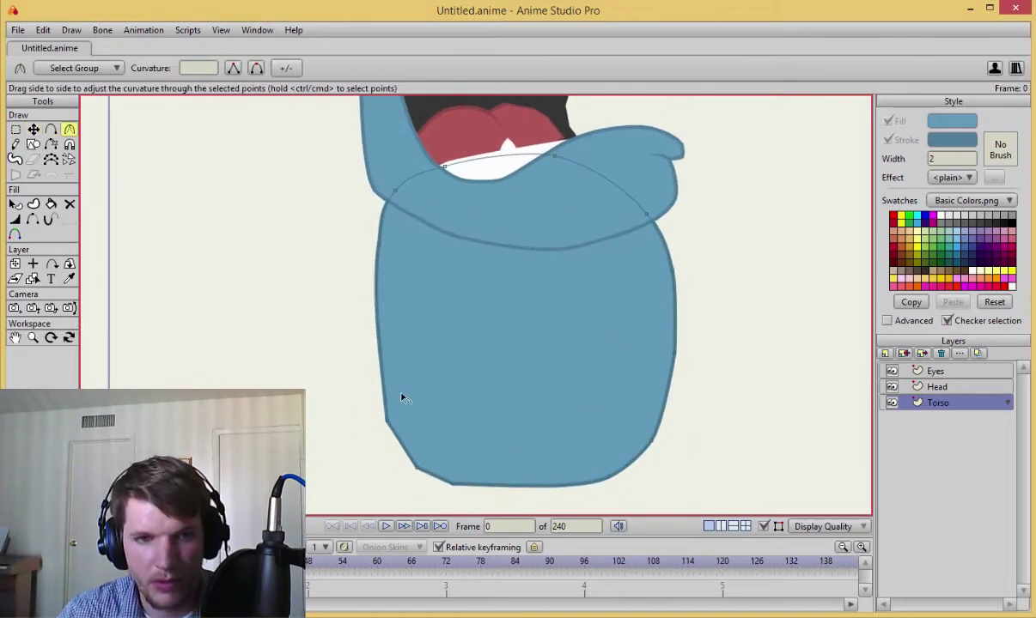
drag(386, 418, 480, 481)
key(t)
drag(383, 354, 521, 532)
key(c)
key(t)
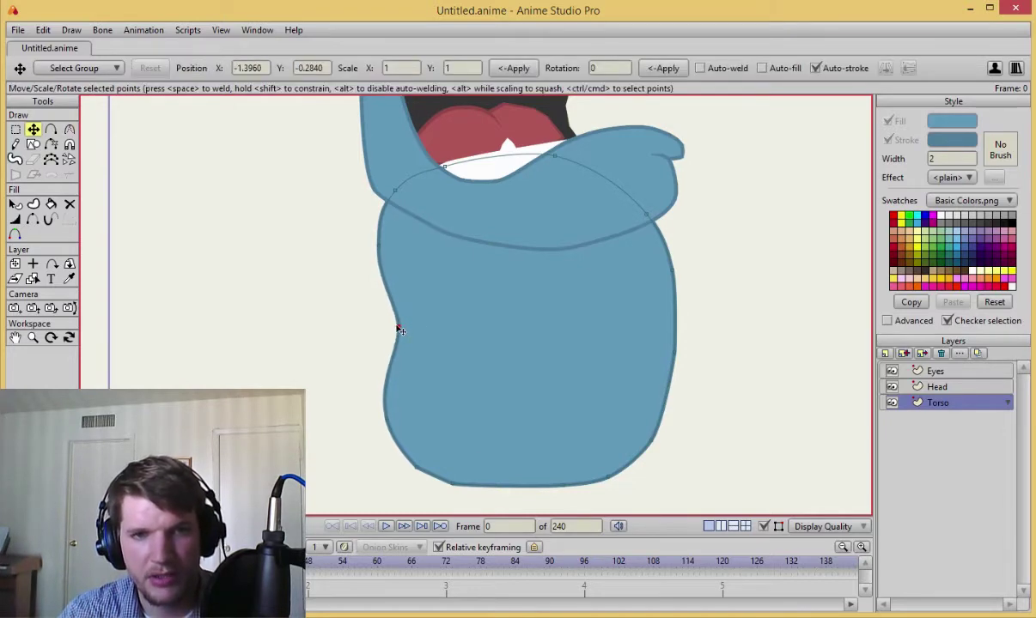
scroll(412, 335, down, 3)
scroll(457, 333, up, 3)
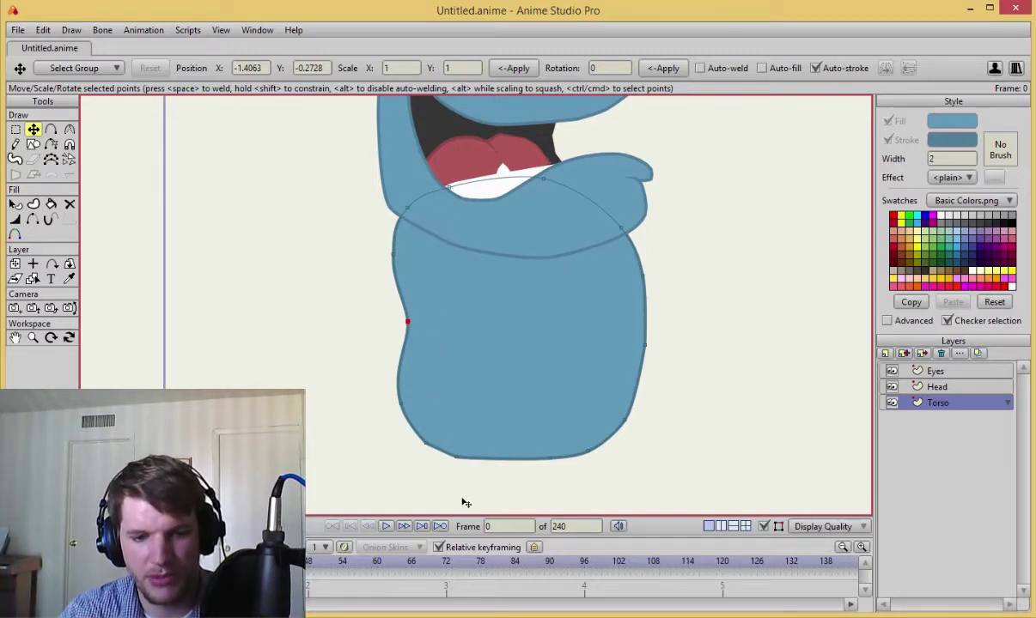
- Select all the torso's points to check their spacing and delete the extra point at the lower-left corner
key(ctrl+a)
key(ctrl+u)
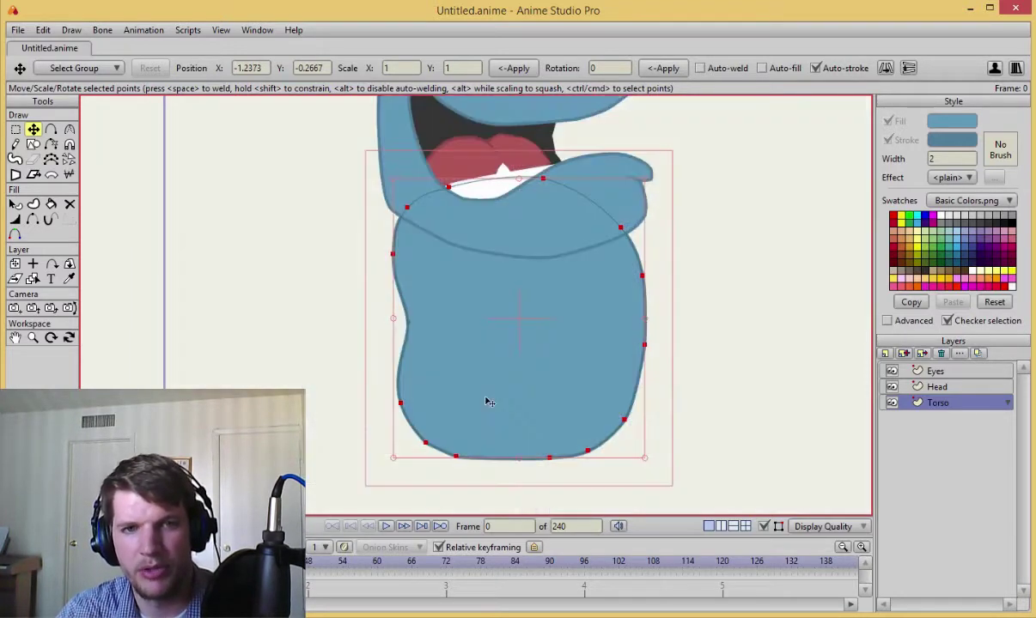
scroll(416, 296, up, 1)
key(ctrl+a)
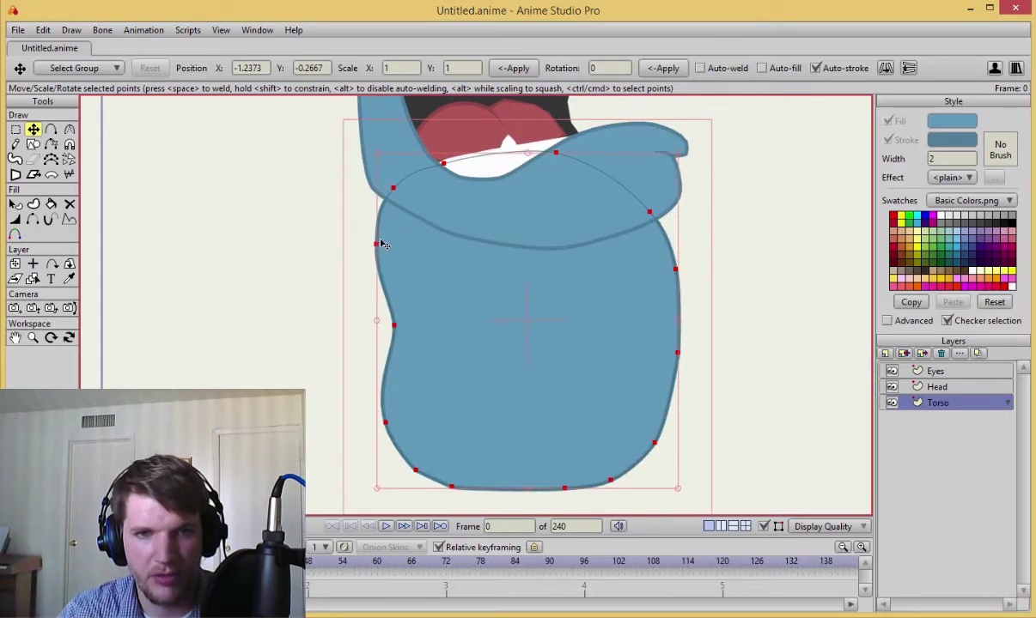
key(c)
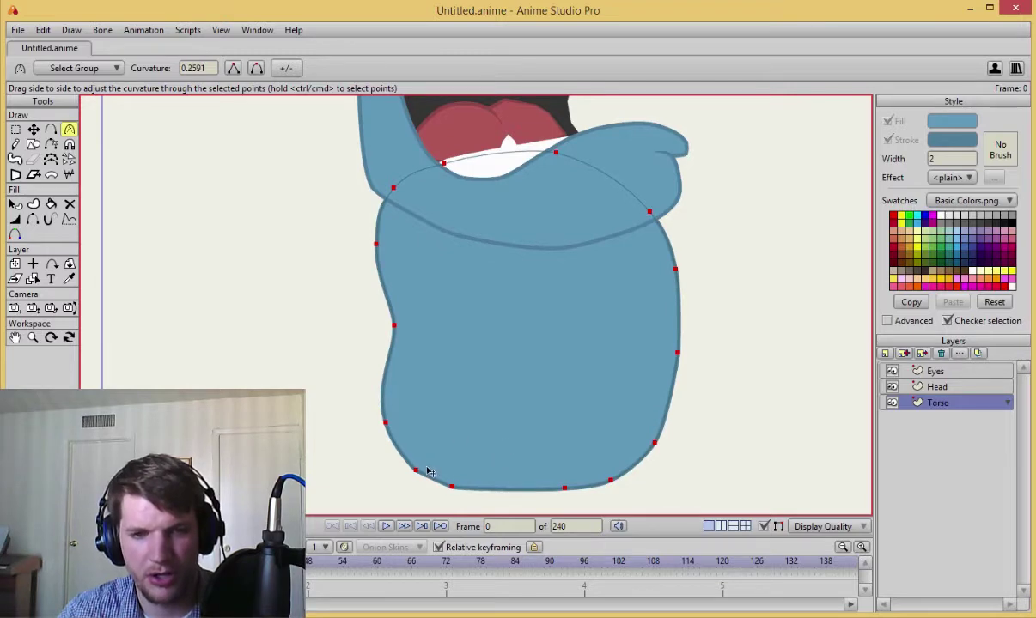
key(t)
click(475, 502)
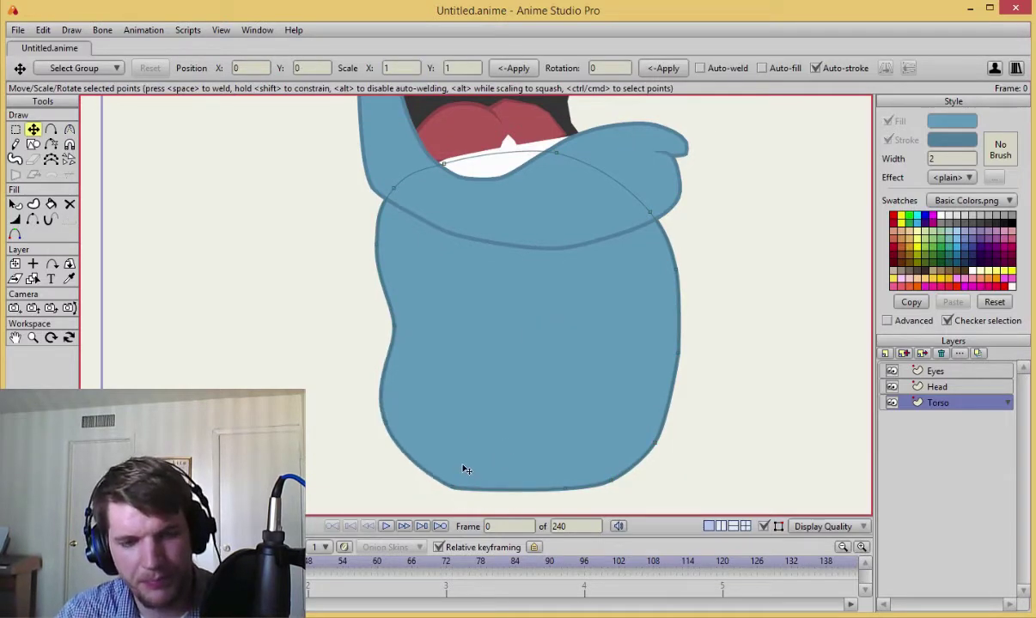
- Reposition and smooth the remaining lower-left point, refine the lower-right corner's curve, and deselect the torso's points
key(c)
drag(451, 494, 522, 490)
key(t)
key(c)
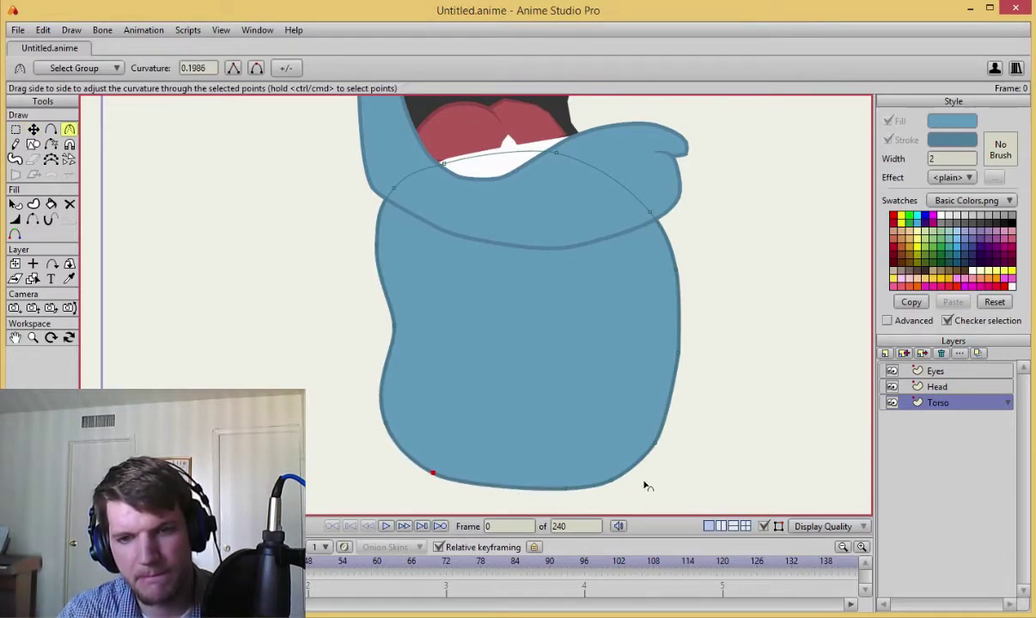
drag(642, 469, 669, 429)
scroll(652, 291, down, 5)
key(t)
key(Return)
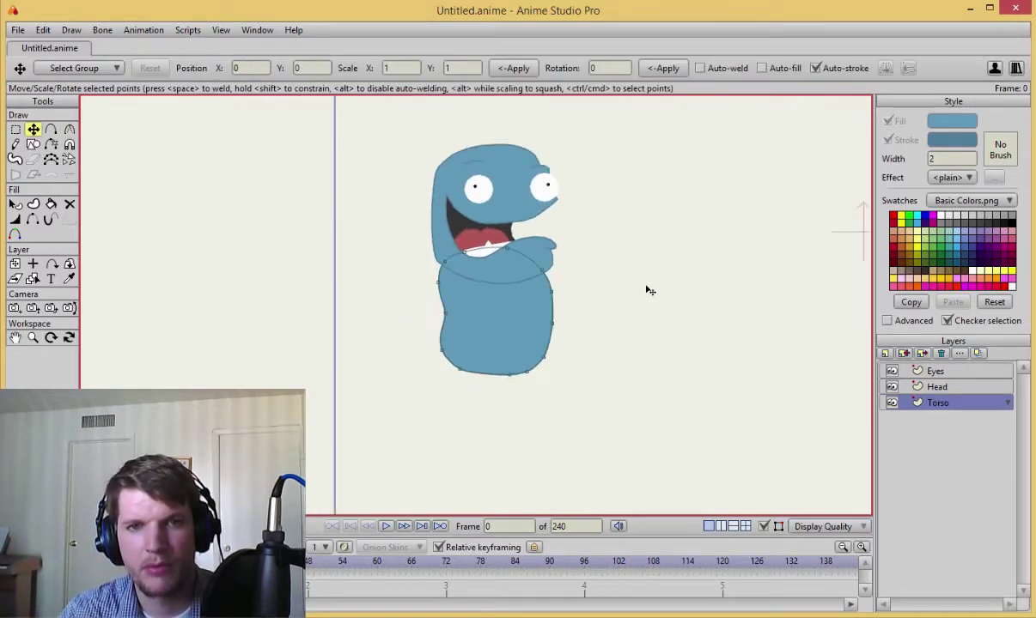
- Render a preview of the character at frame 0 and close it
scroll(648, 292, up, 3)
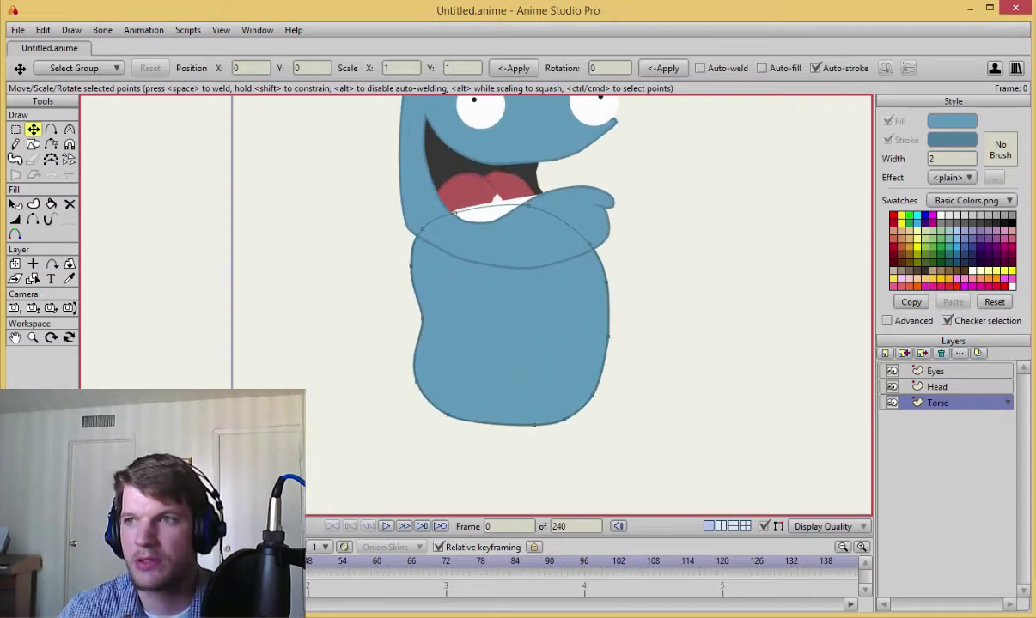
drag(1034, 17, 192, 48)
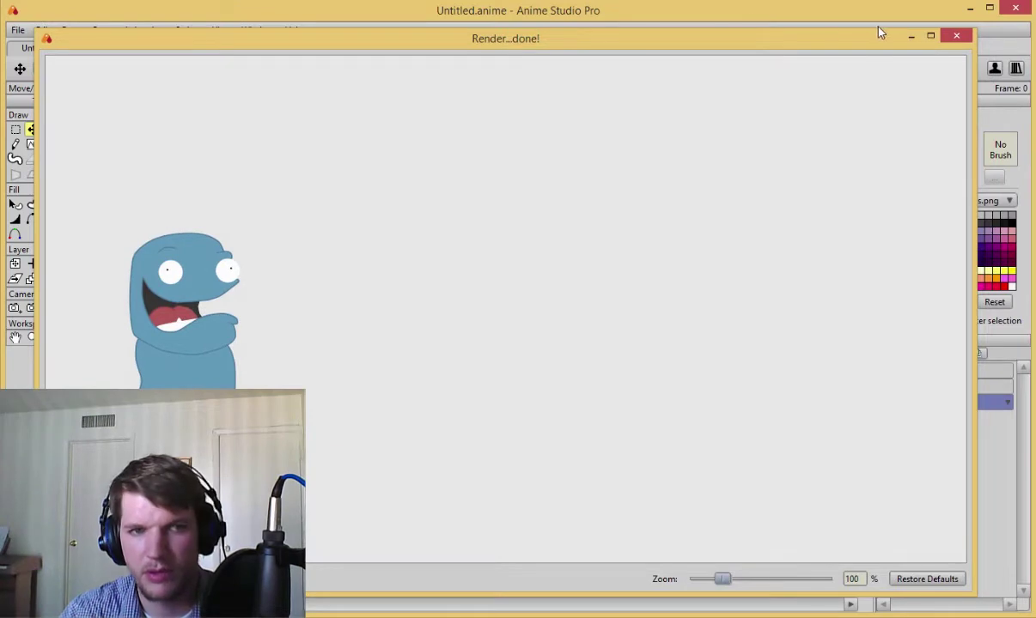
click(956, 36)
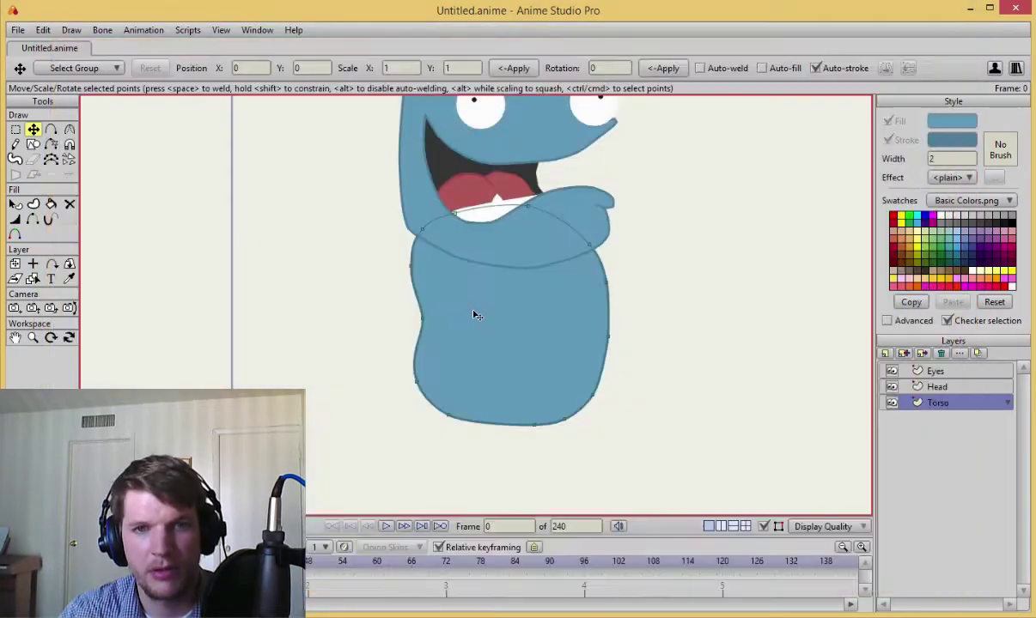
scroll(474, 311, down, 4)
scroll(486, 374, up, 5)
scroll(479, 298, down, 5)
scroll(481, 298, up, 6)
scroll(482, 298, down, 5)
drag(490, 292, 497, 338)
scroll(499, 338, up, 2)
drag(558, 353, 559, 322)
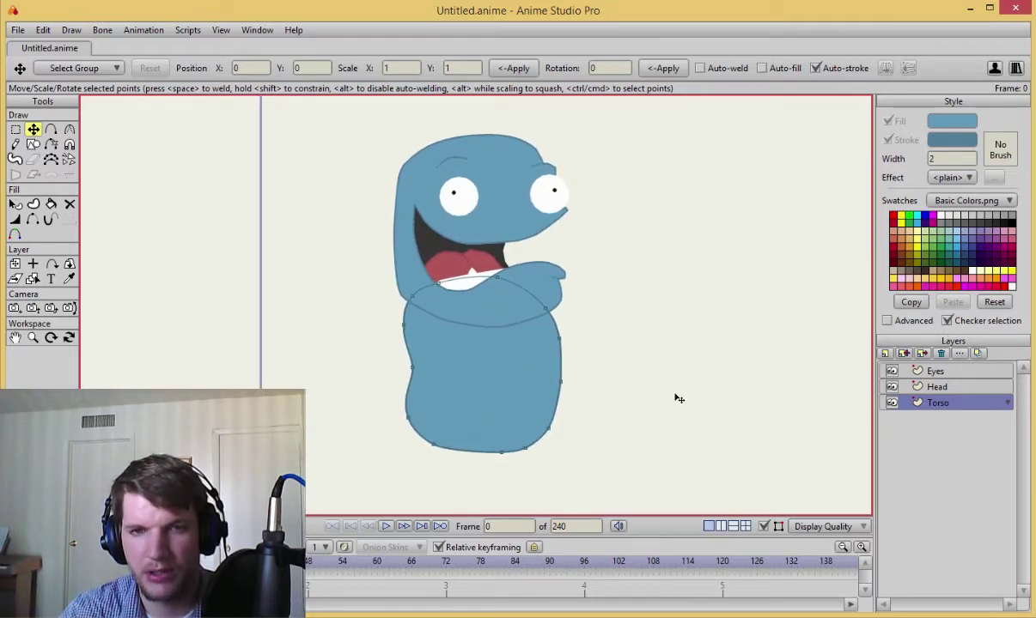
- Add a new vector layer above Torso and name it Arms
click(885, 354)
click(914, 368)
text(Arms)
key(Return)
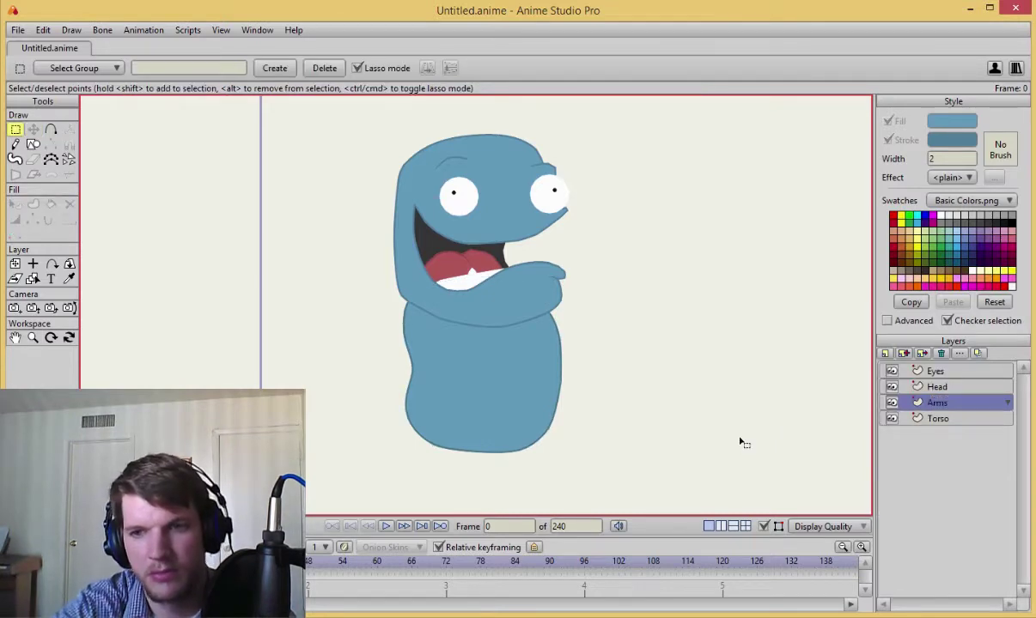
- Show the reference sketch again and trace the character's left-hand arm as a closed outline from shoulder to hand and back
key(ctrl+u)
scroll(668, 182, down, 1)
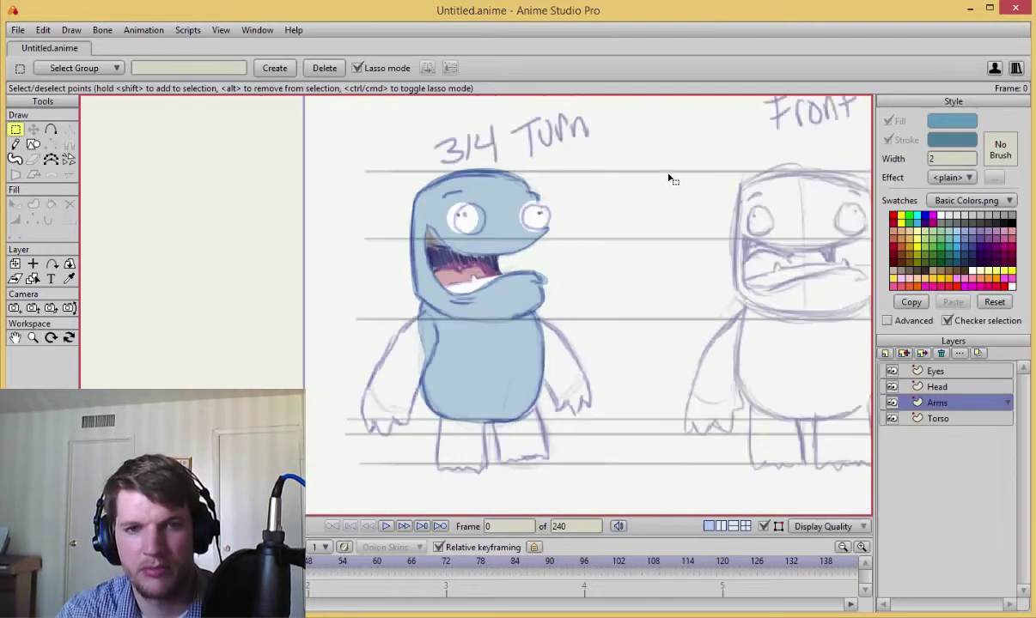
scroll(673, 223, up, 6)
drag(592, 323, 626, 303)
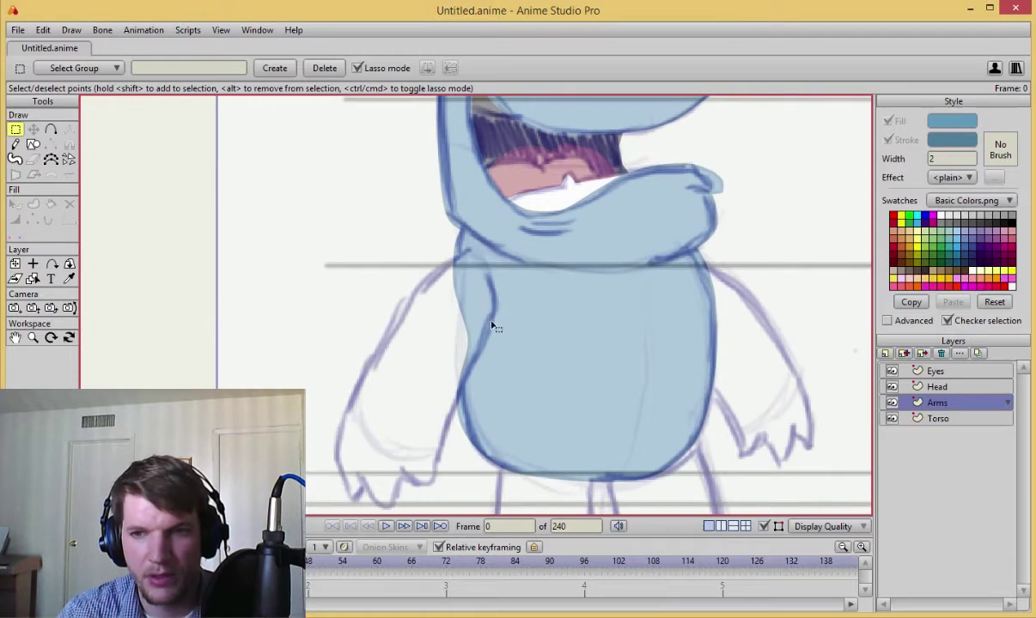
key(a)
mouse_move(469, 250)
mouse_down()
mouse_move(408, 303)
mouse_move(335, 419)
mouse_move(339, 429)
mouse_up()
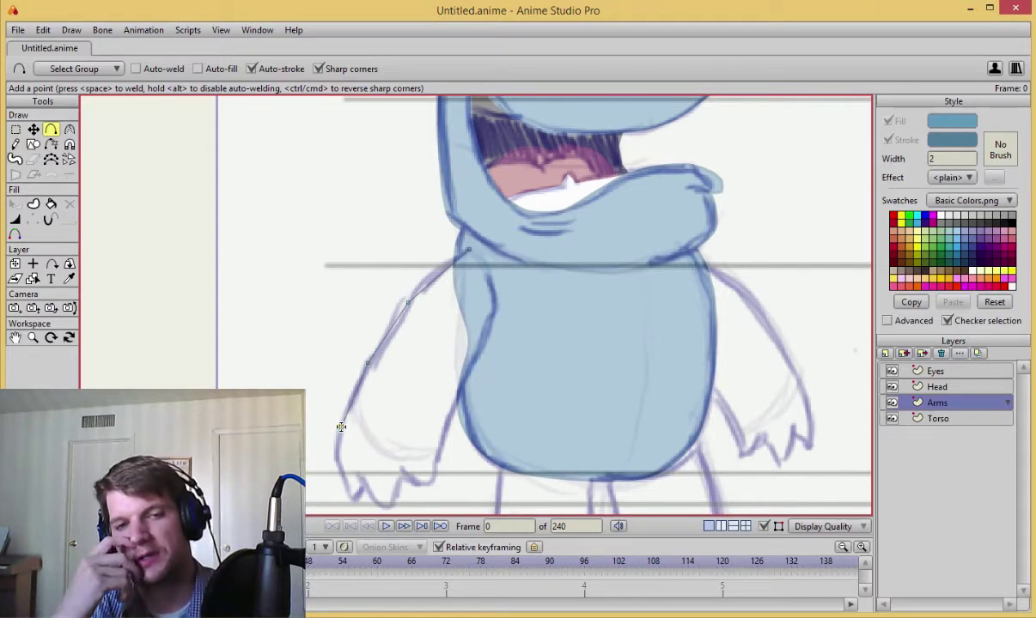
drag(341, 427, 341, 406)
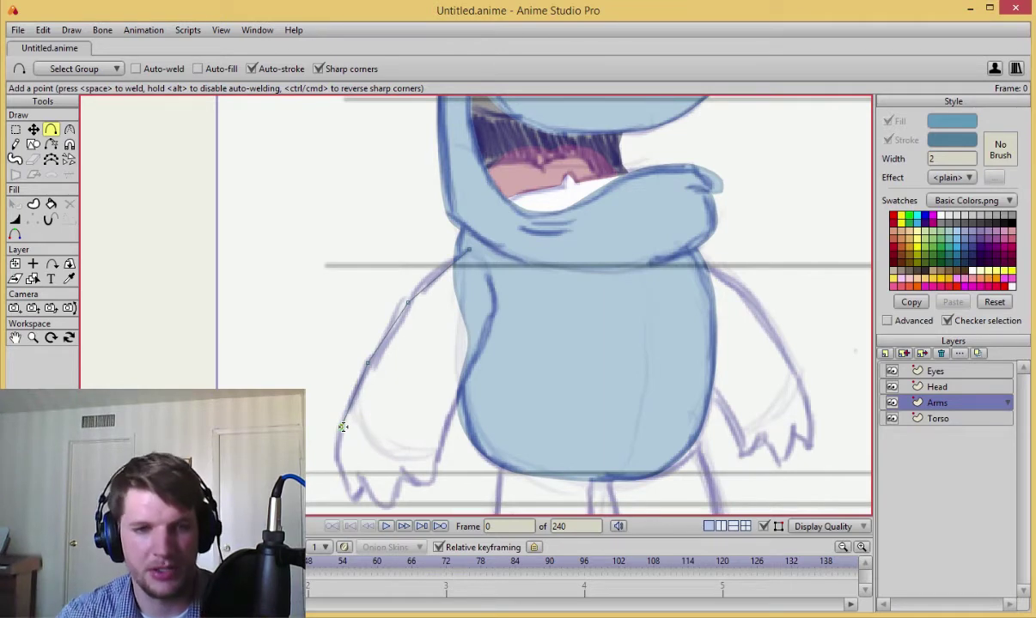
drag(341, 428, 443, 434)
drag(484, 364, 472, 361)
click(487, 325)
drag(516, 300, 507, 297)
click(497, 264)
drag(481, 257, 469, 250)
- Delete the extra point on the inner edge of the left-hand arm, just below the armpit curve
scroll(439, 301, up, 3)
key(t)
click(503, 327)
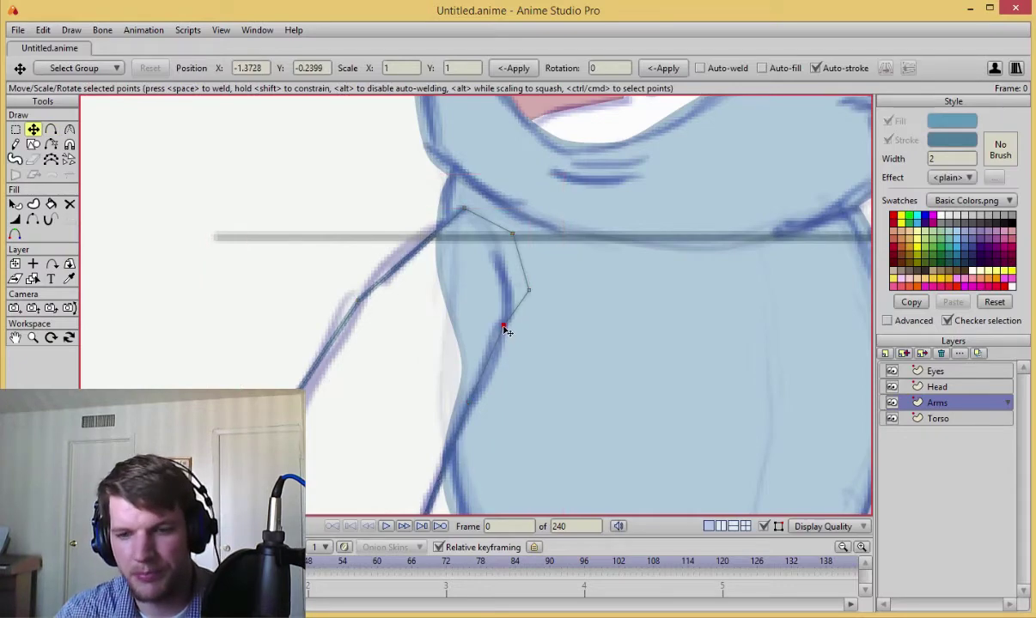
key(Delete)
scroll(508, 325, down, 3)
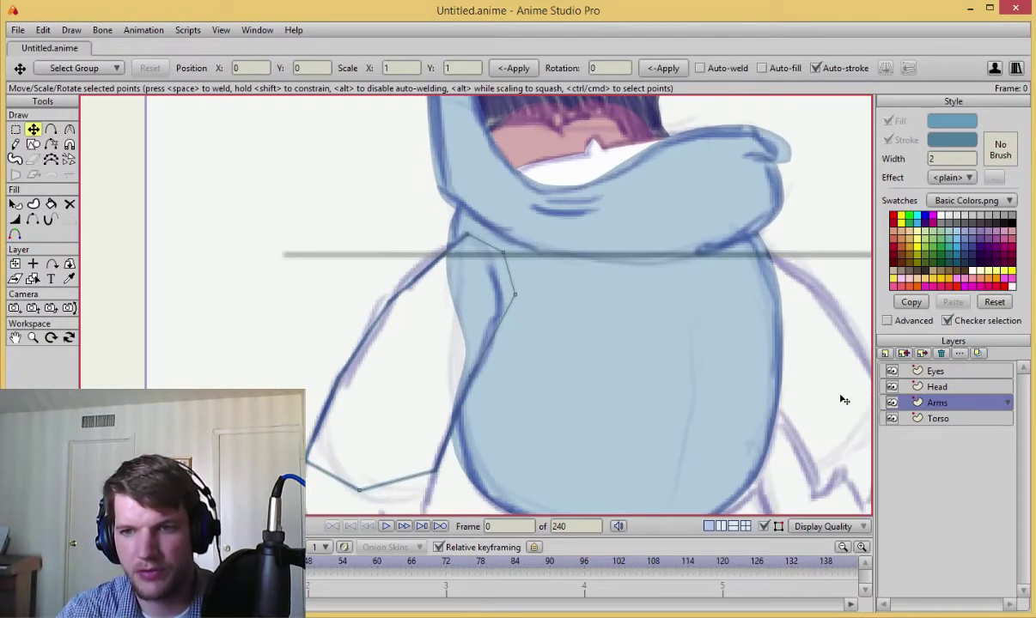
- Switch to the Torso layer and nudge the middle point of its right-hand side upward along the sketch line
click(937, 418)
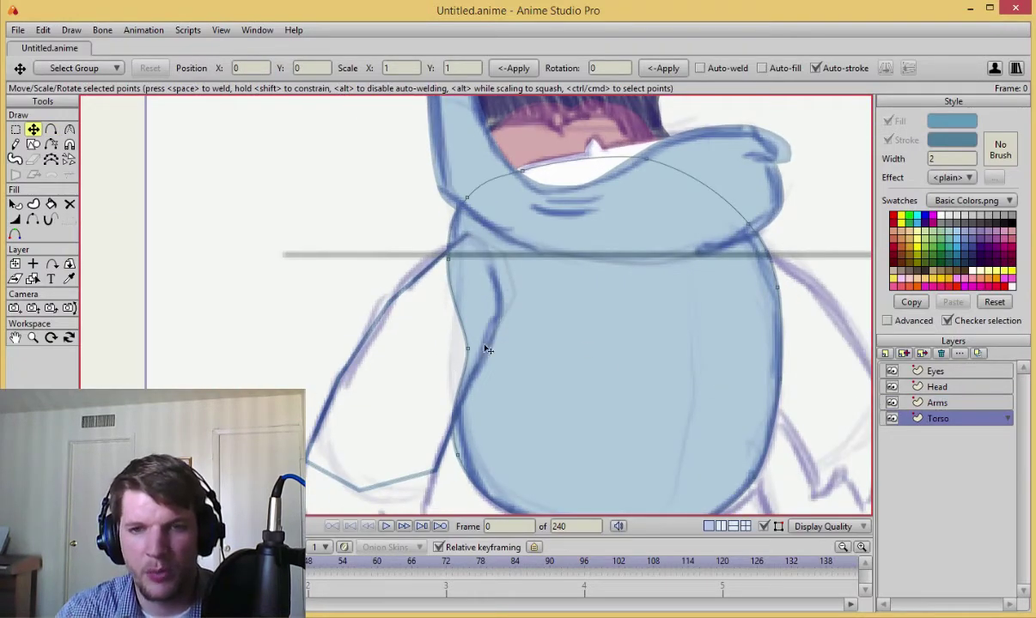
click(780, 352)
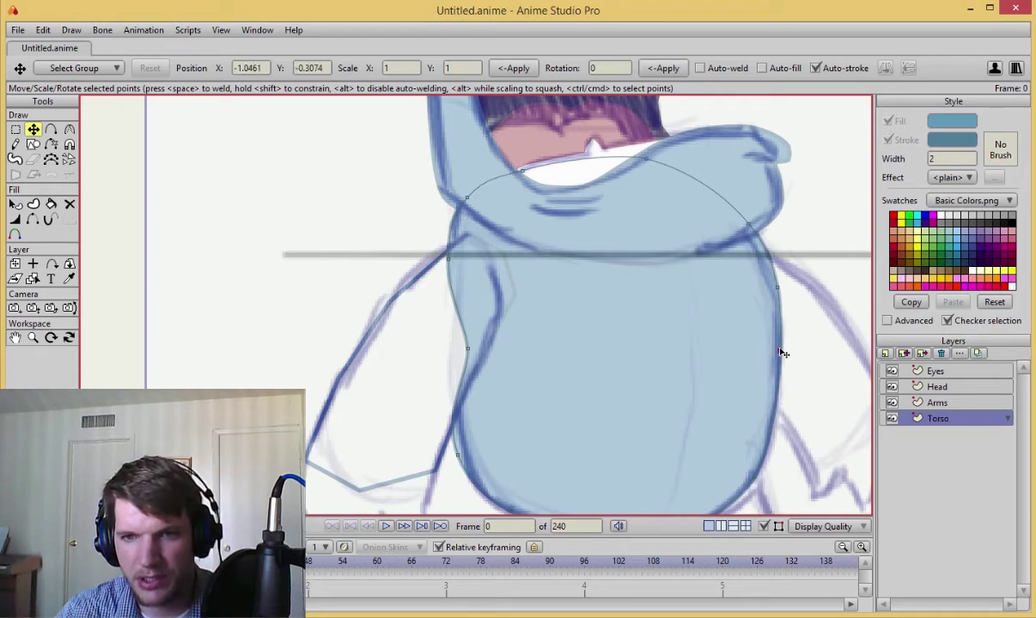
scroll(666, 387, down, 1)
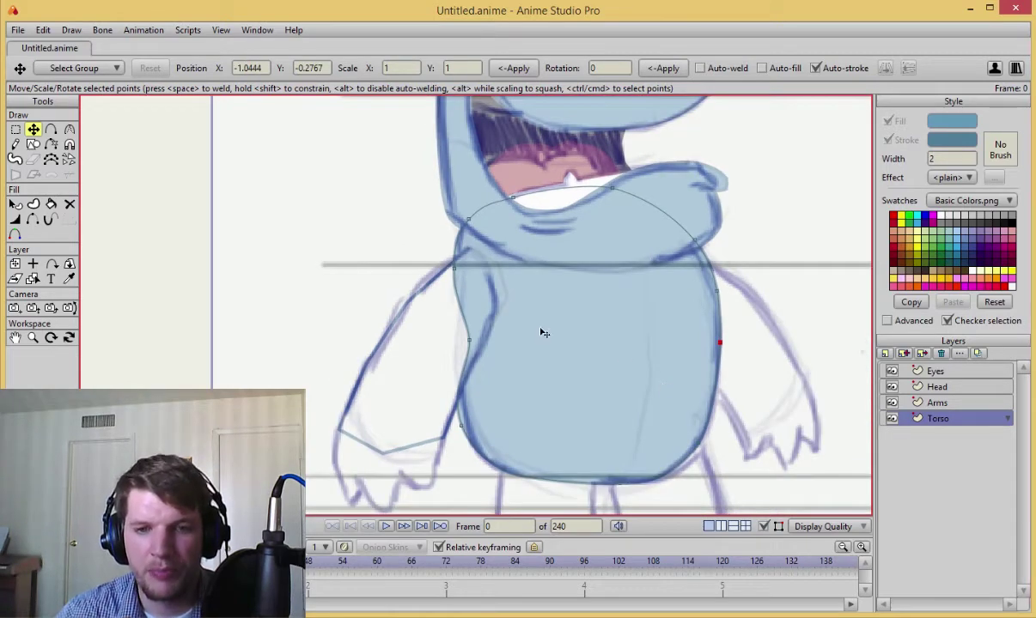
scroll(543, 333, up, 1)
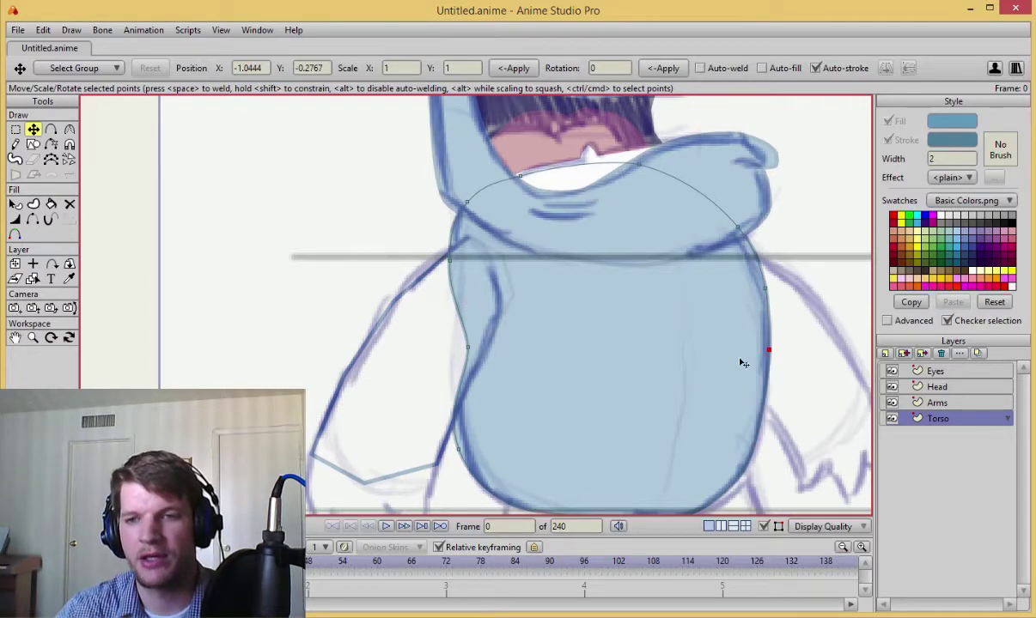
- On the Arms layer, reposition the arm's upper outer point onto the sketch line and delete the outer point below it
click(936, 402)
scroll(430, 381, up, 3)
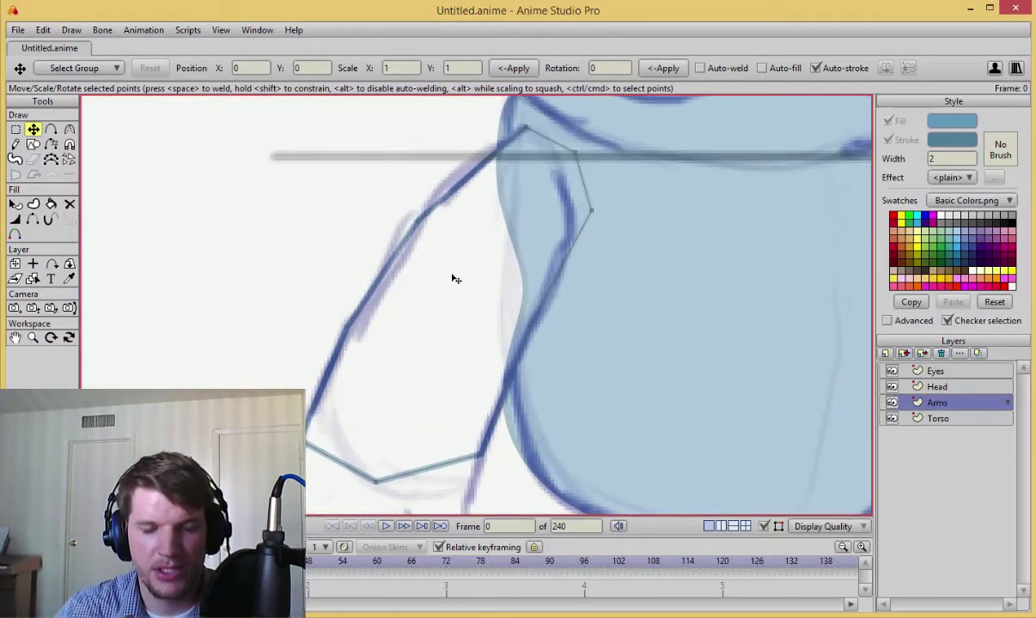
key(ctrl+a)
scroll(442, 270, up, 1)
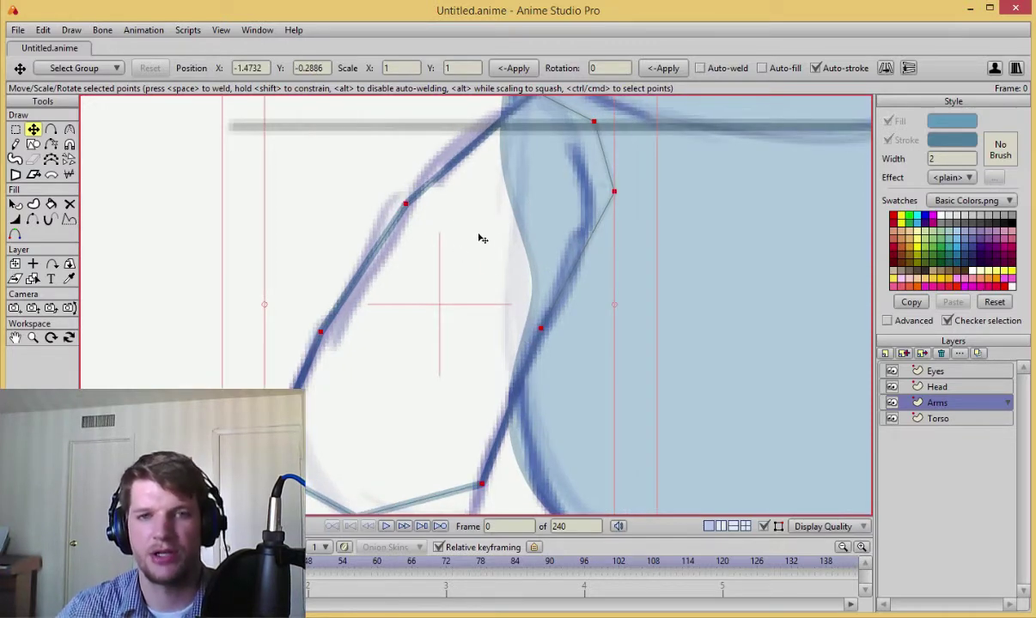
drag(408, 208, 392, 222)
click(541, 331)
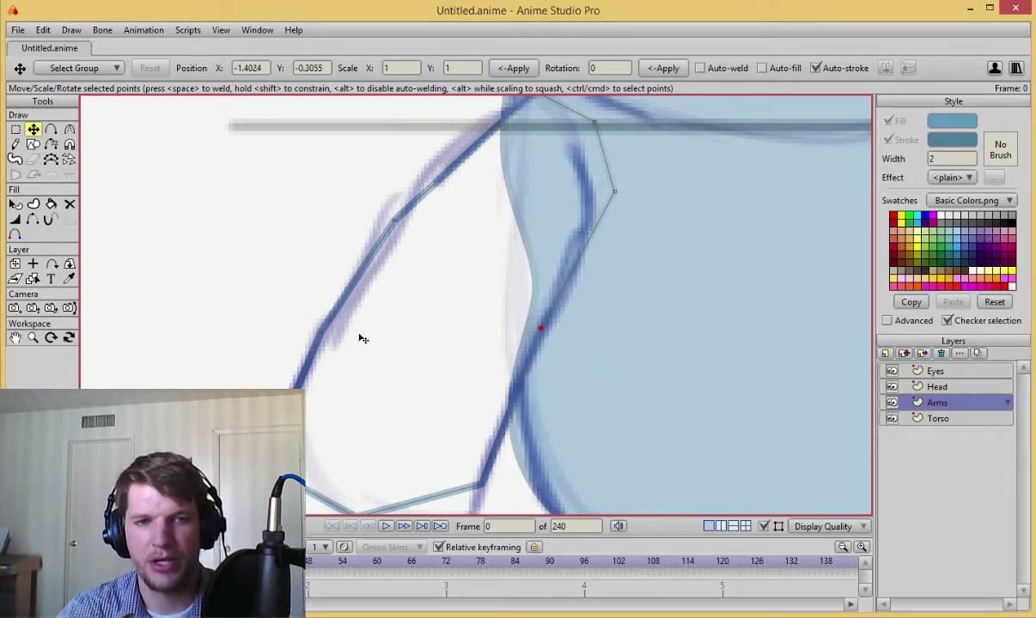
key(Delete)
click(324, 333)
key(Delete)
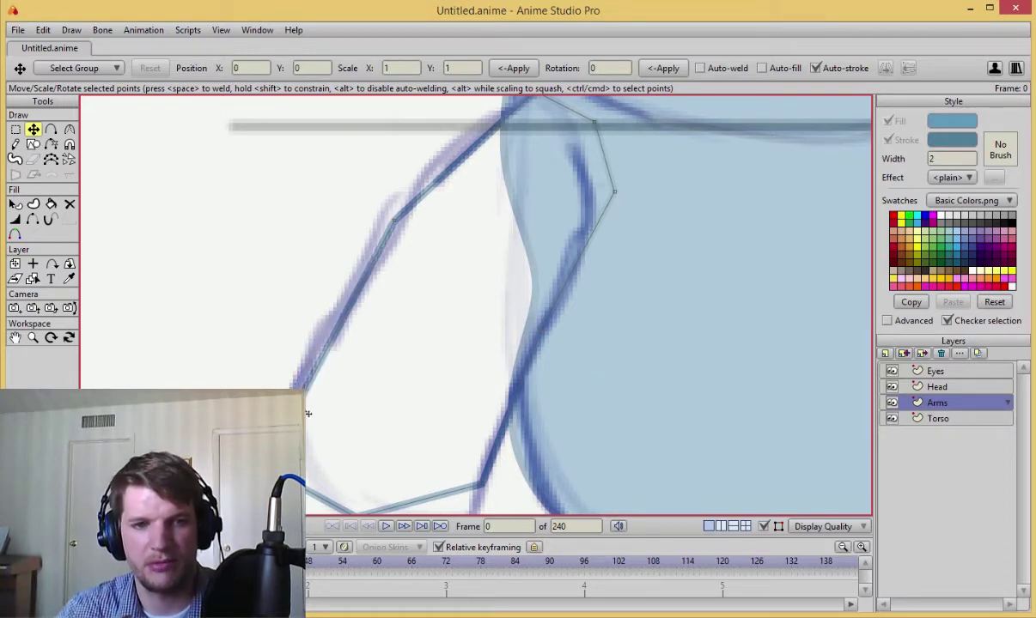
- Smooth the curvature of the arm's outer edge to follow the sketch
key(c)
drag(325, 465, 372, 466)
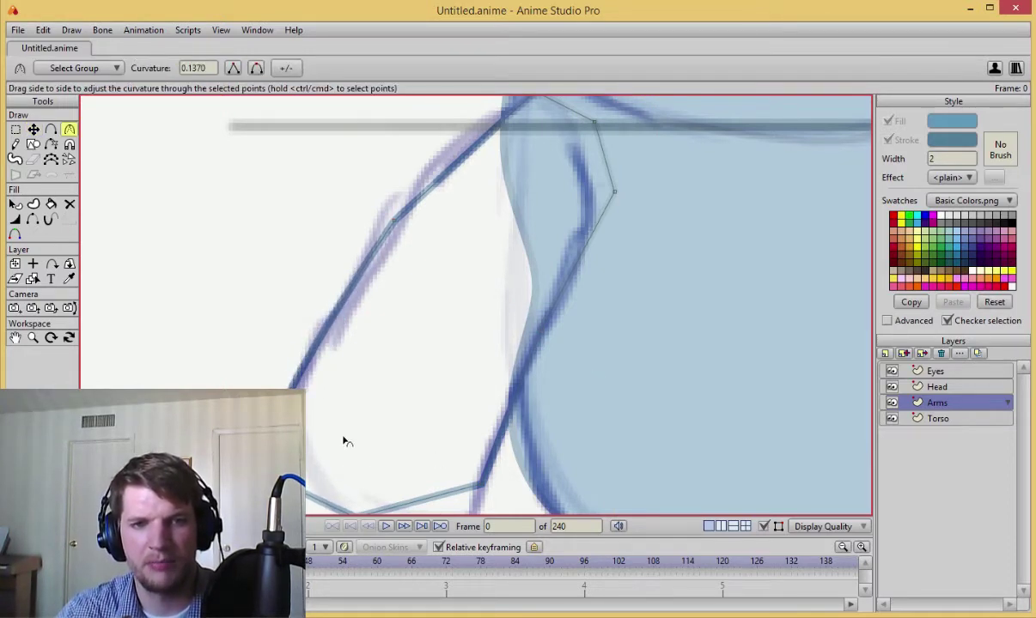
scroll(391, 333, down, 2)
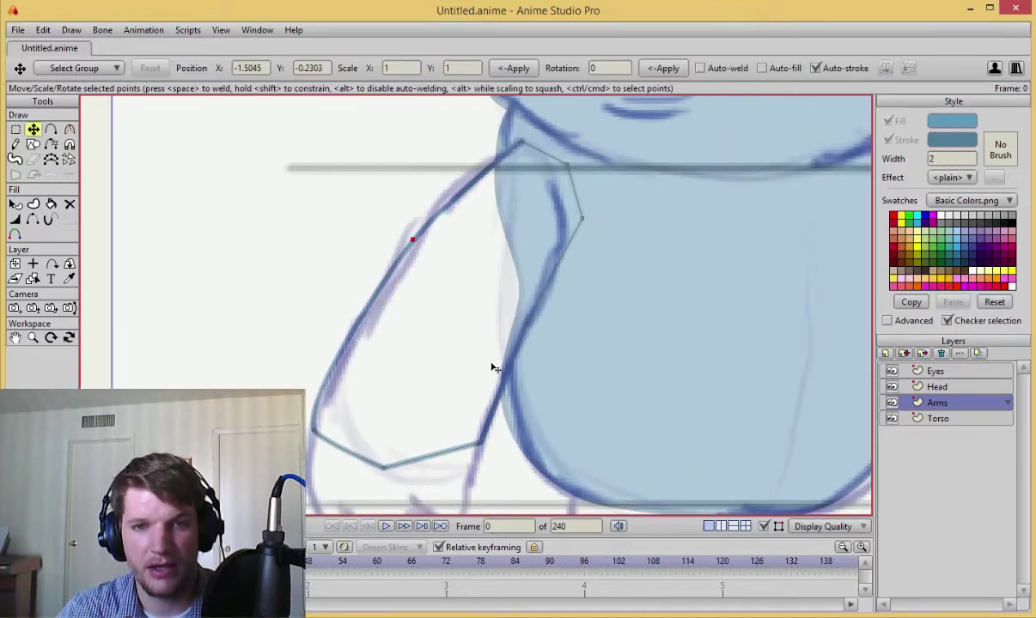
- Examine the spacing of all the arm's points and how its inner edge follows the sketch
key(t)
key(ctrl+a)
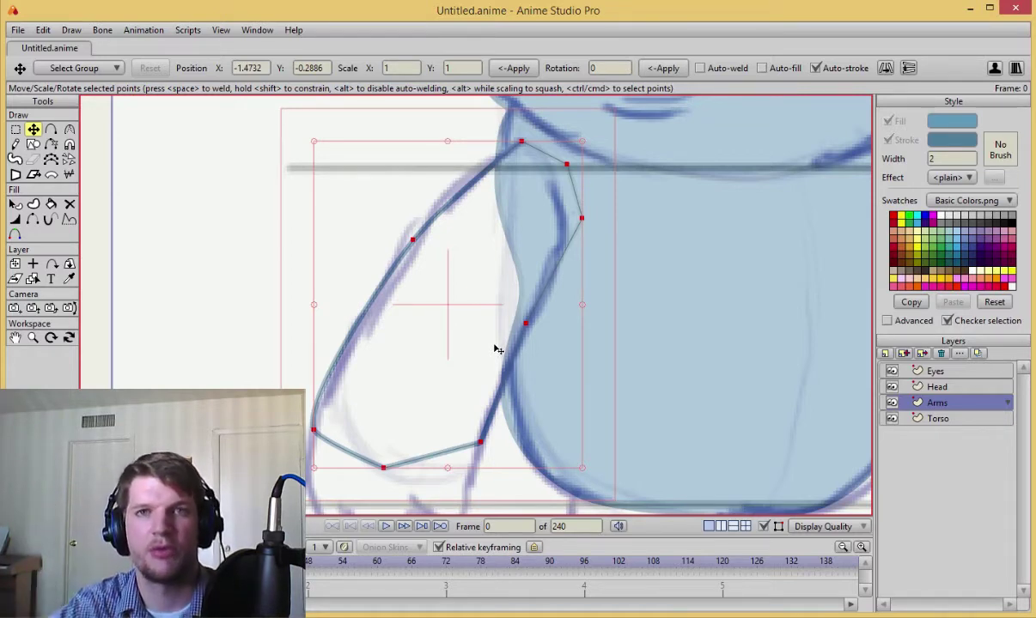
click(555, 294)
scroll(555, 330, up, 2)
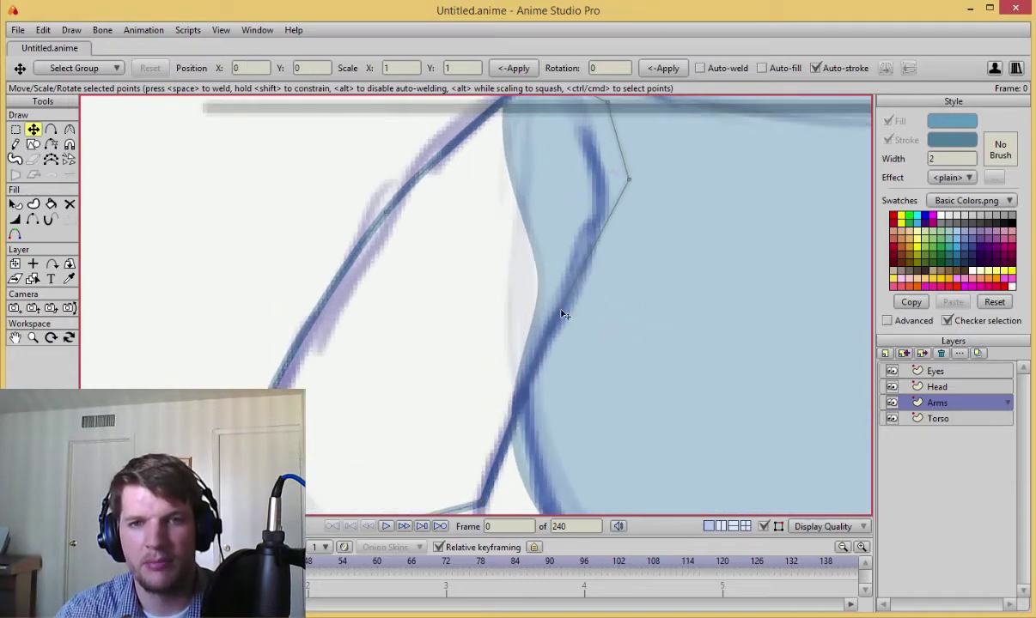
drag(582, 193, 554, 262)
scroll(455, 354, down, 3)
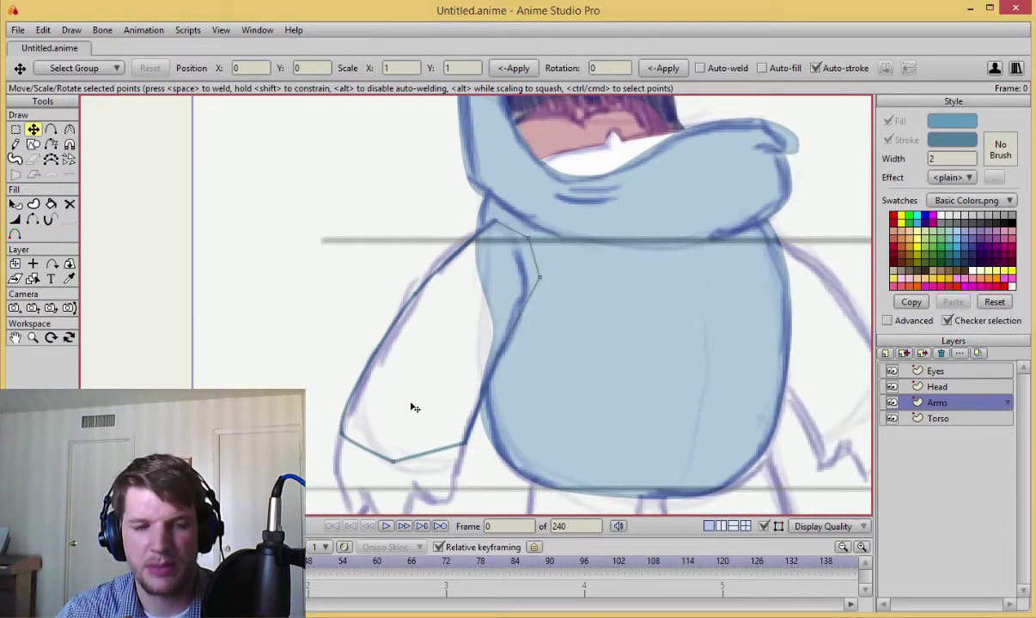
scroll(397, 410, up, 3)
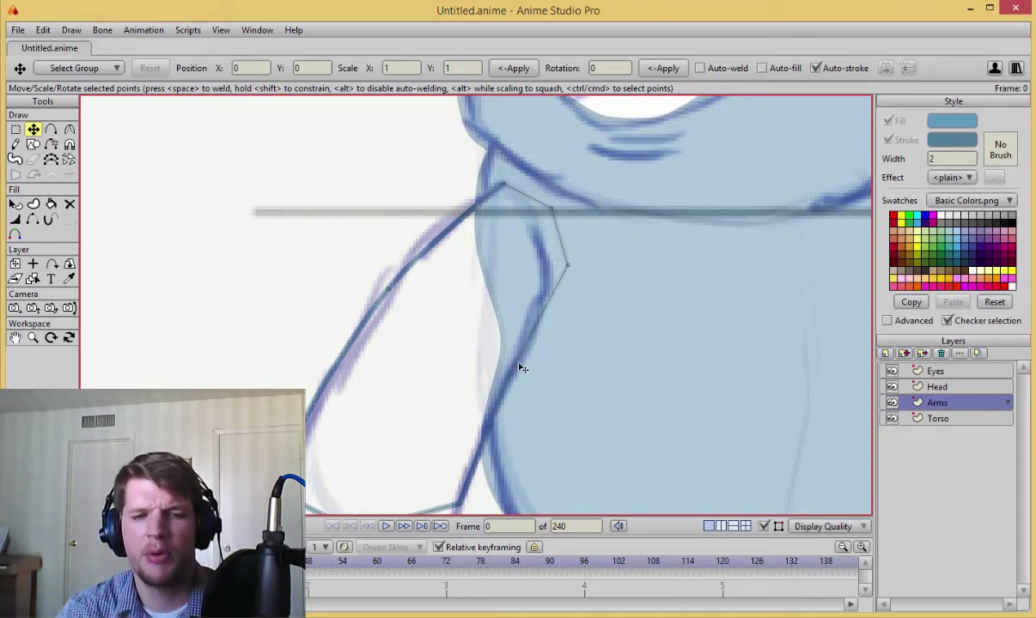
scroll(573, 338, down, 3)
- Round the shoulder's upper inner point and nudge it and the point below slightly inward
scroll(573, 337, up, 3)
scroll(560, 300, up, 3)
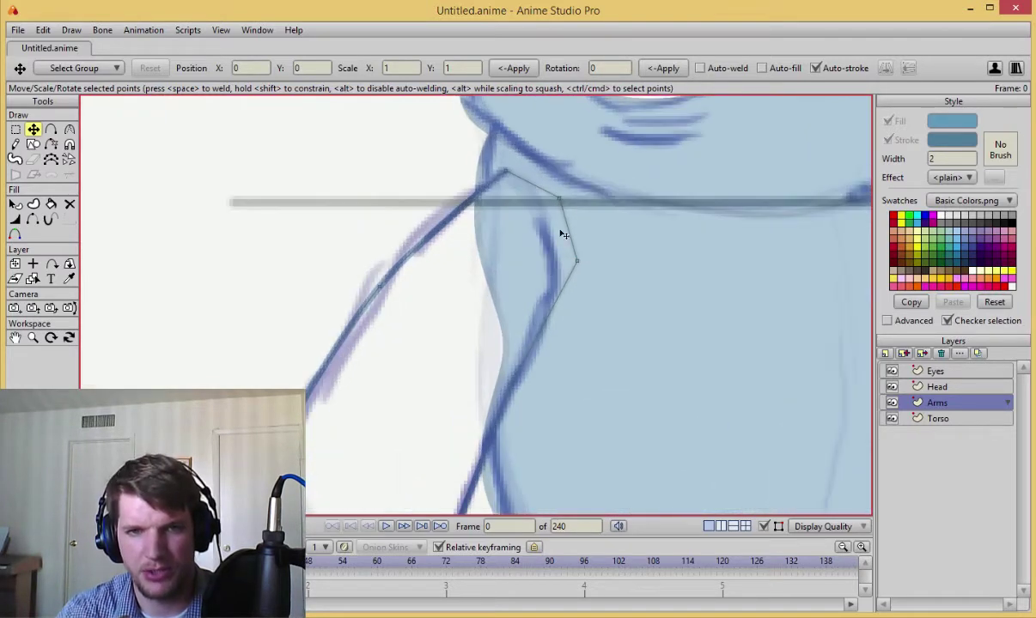
key(c)
drag(559, 199, 765, 441)
key(t)
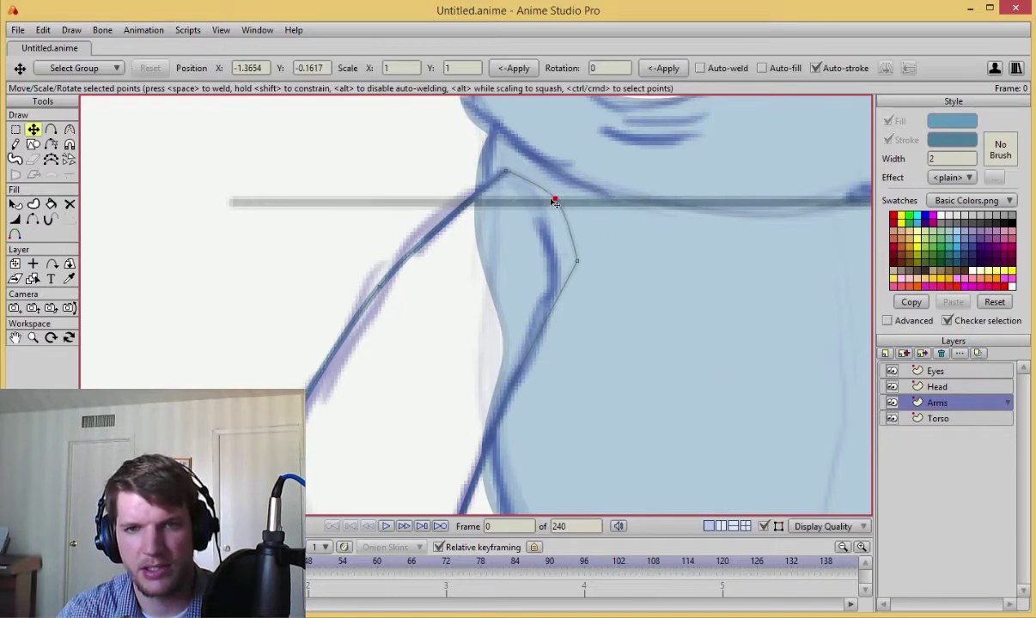
click(575, 263)
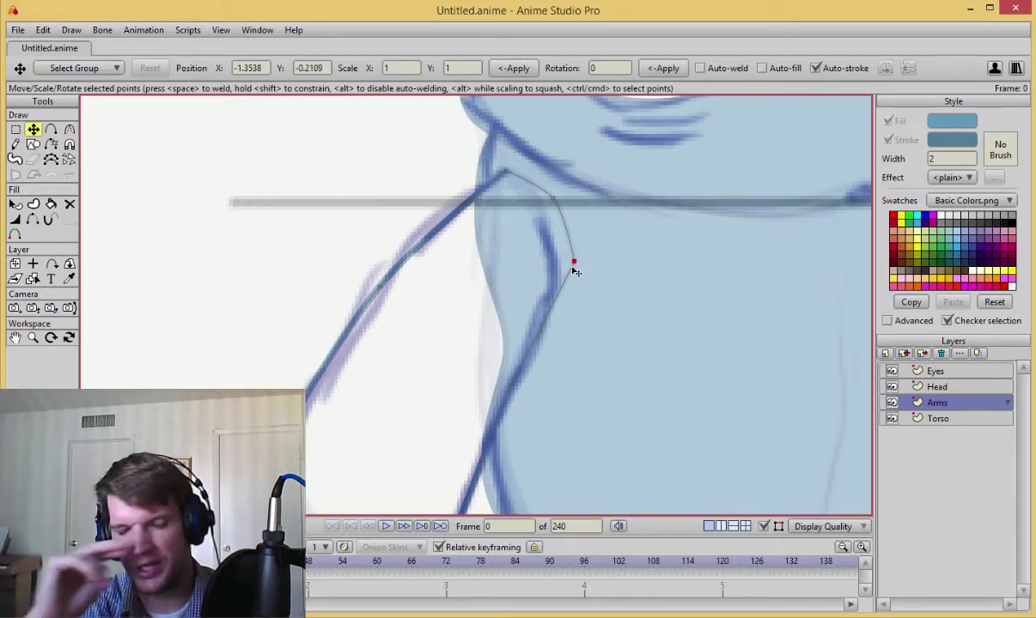
- Render a preview of the character with the arm outline at frame 0 and close it
scroll(593, 258, down, 1)
scroll(594, 255, up, 1)
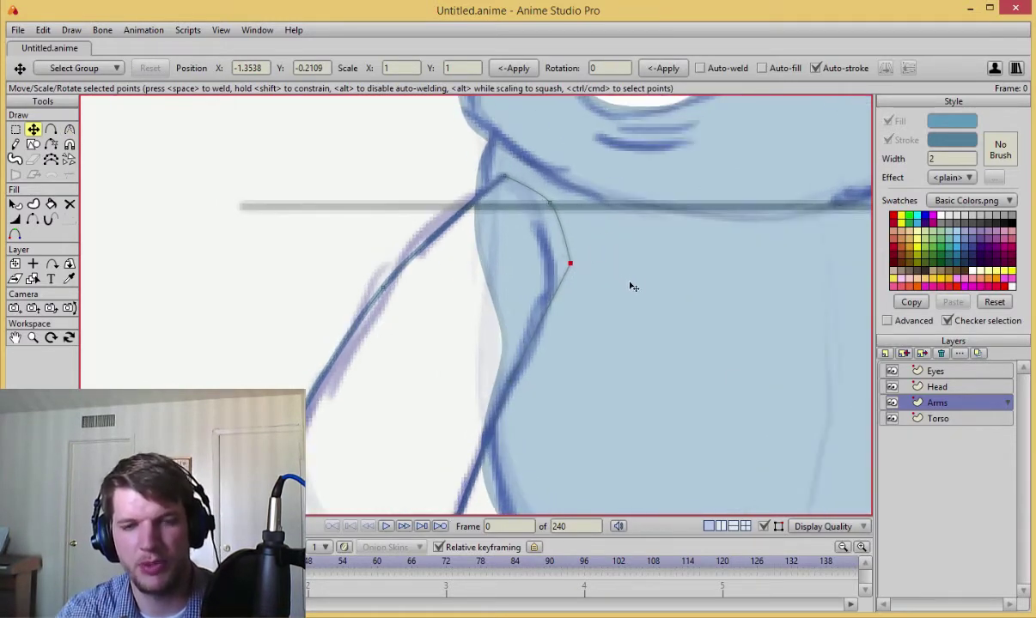
key(ctrl+r)
click(957, 36)
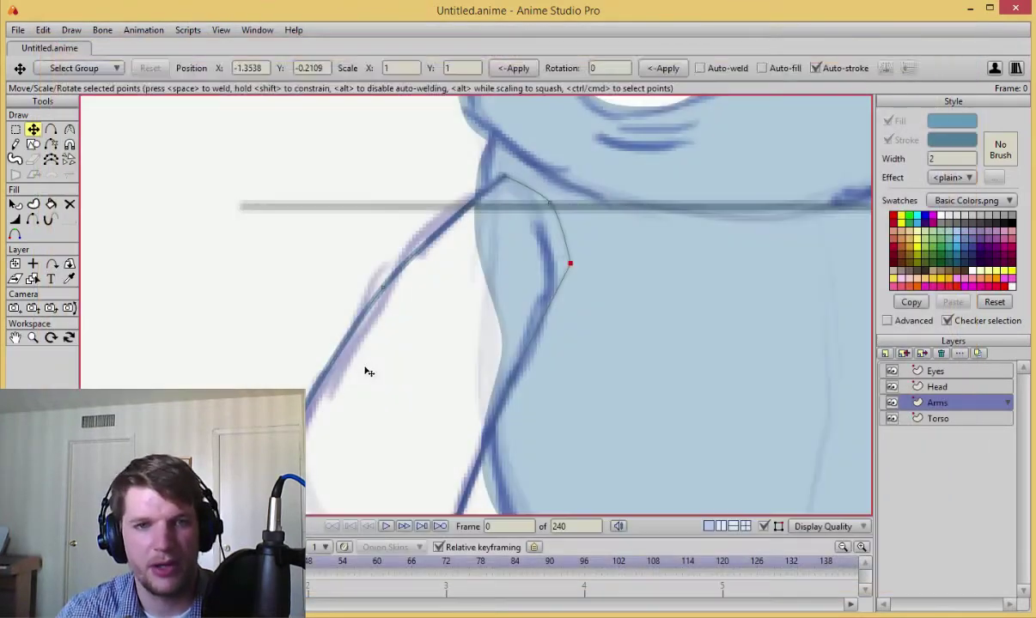
- Select the arm shape, turn on its blue fill, and deselect it
key(q)
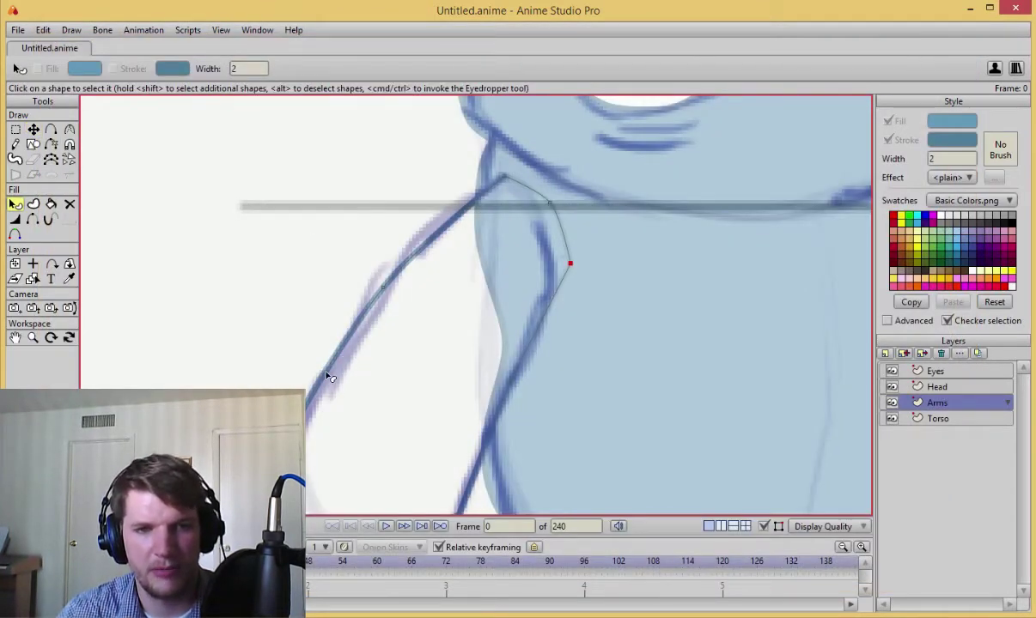
click(311, 352)
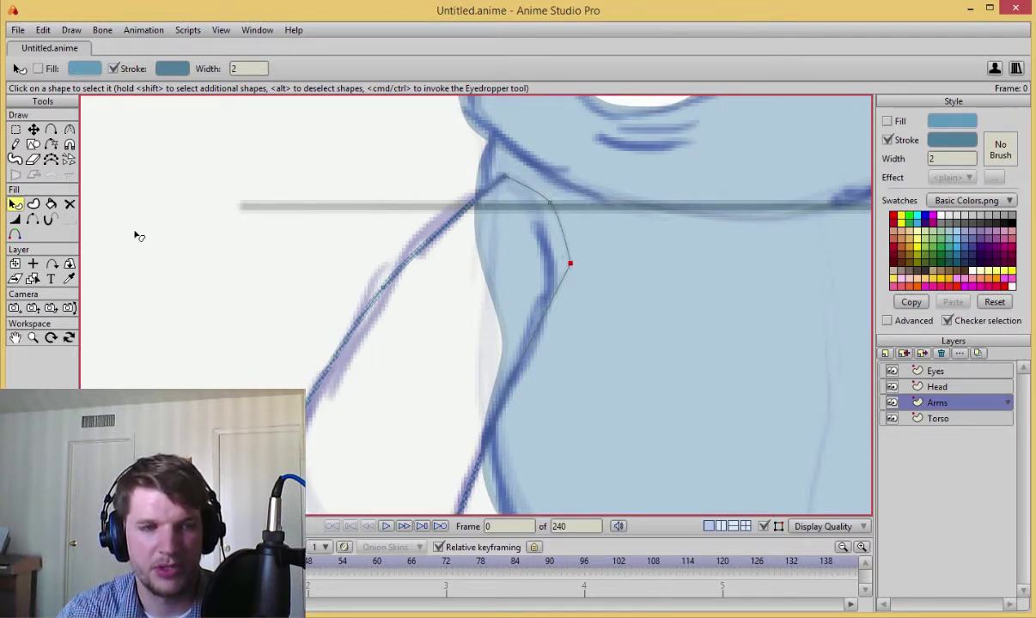
click(38, 69)
key(t)
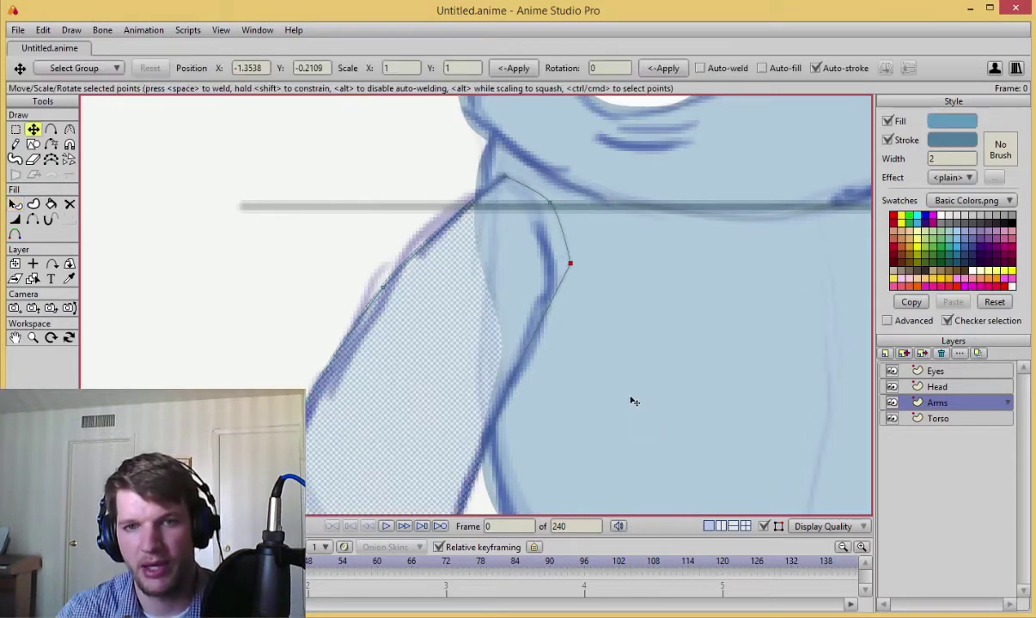
key(Return)
- Round the bottom point of the arm's lower end and set the upper outer point's curvature to about 0.29
scroll(624, 338, down, 5)
scroll(628, 351, up, 4)
drag(571, 348, 550, 234)
key(c)
drag(386, 408, 749, 423)
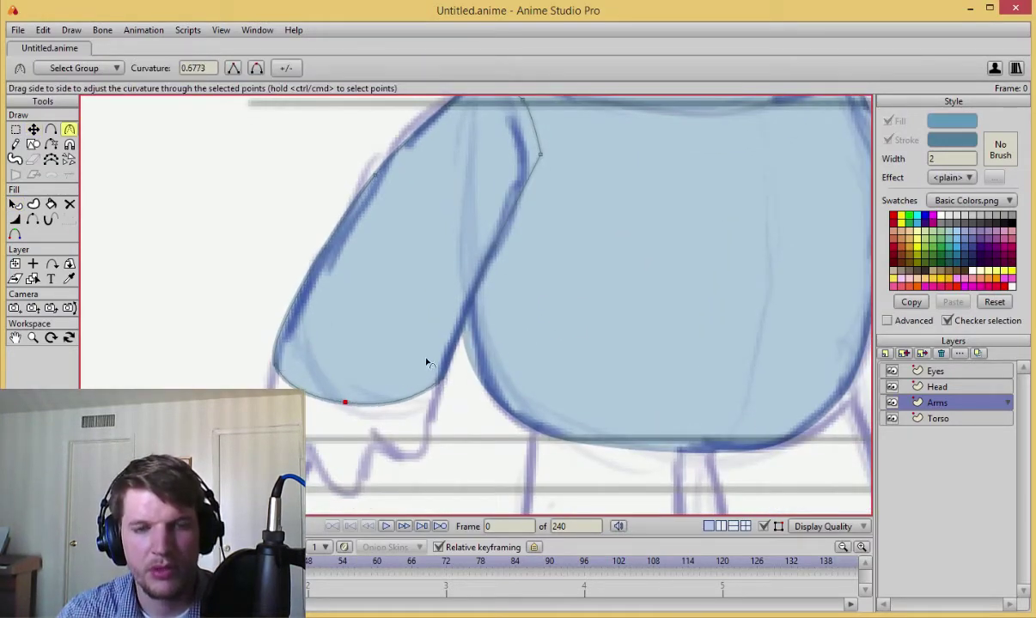
drag(333, 393, 433, 378)
scroll(425, 360, down, 3)
scroll(436, 335, up, 2)
scroll(543, 309, down, 2)
scroll(450, 225, up, 2)
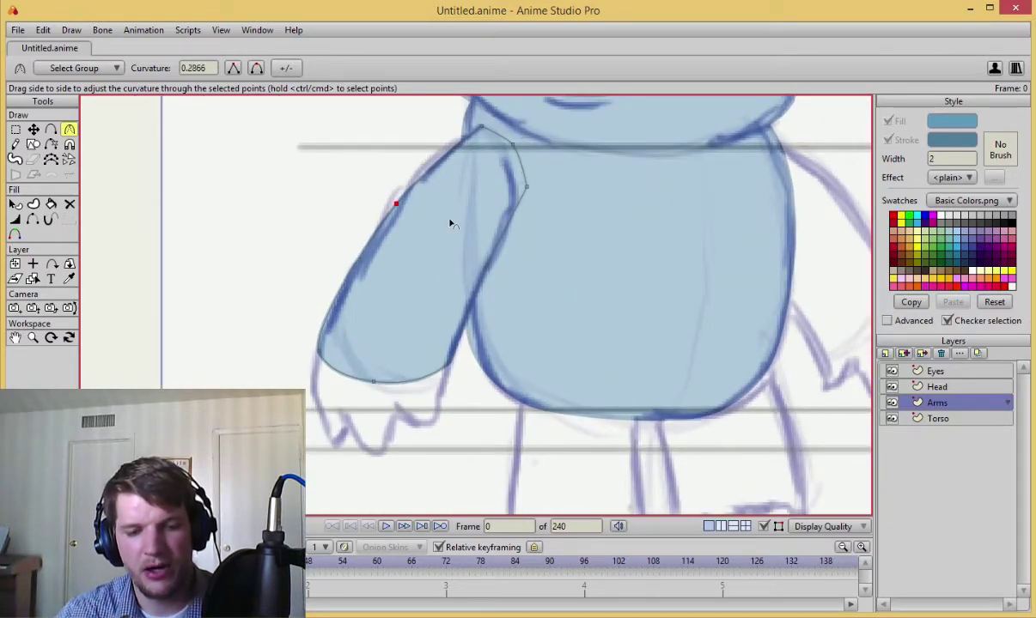
- Select all of the arm's points and rename the Arms layer as ArmR
key(t)
key(ctrl+a)
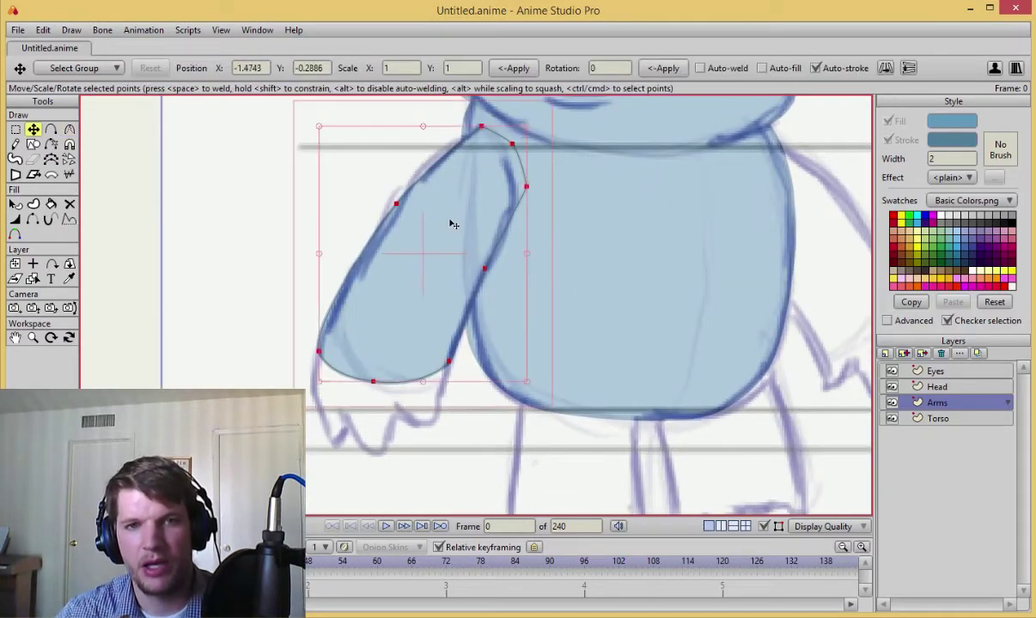
double_click(938, 402)
click(732, 113)
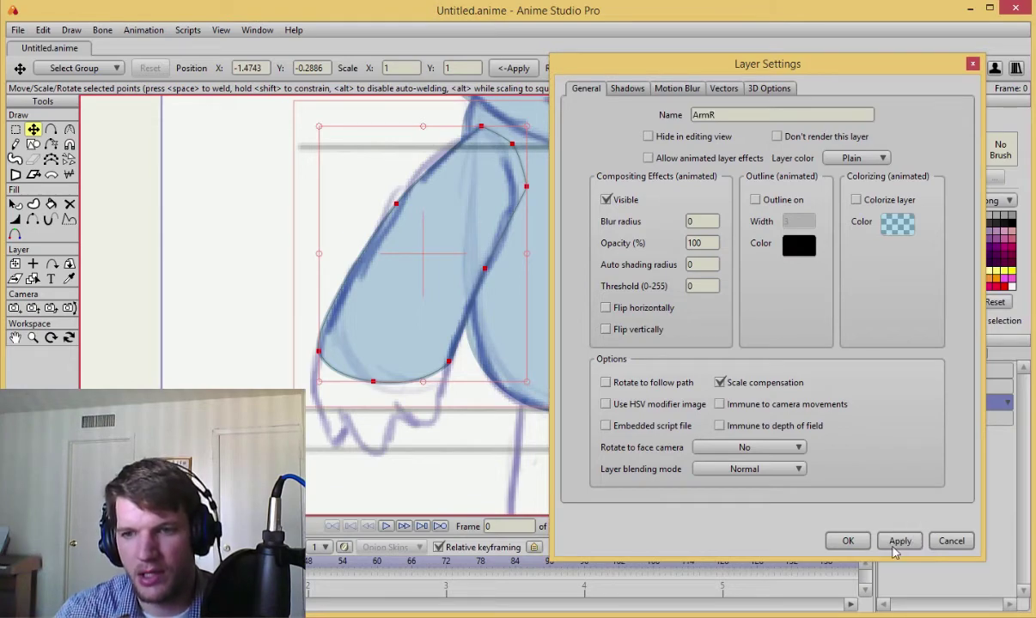
click(847, 541)
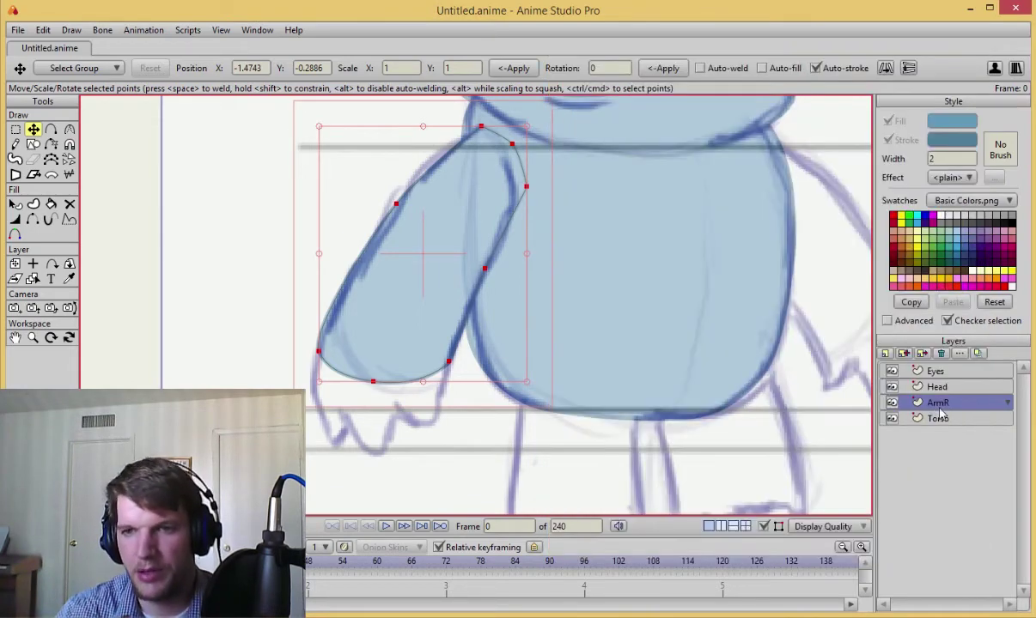
- Duplicate the ArmR layer and name the copy ArmL
click(907, 355)
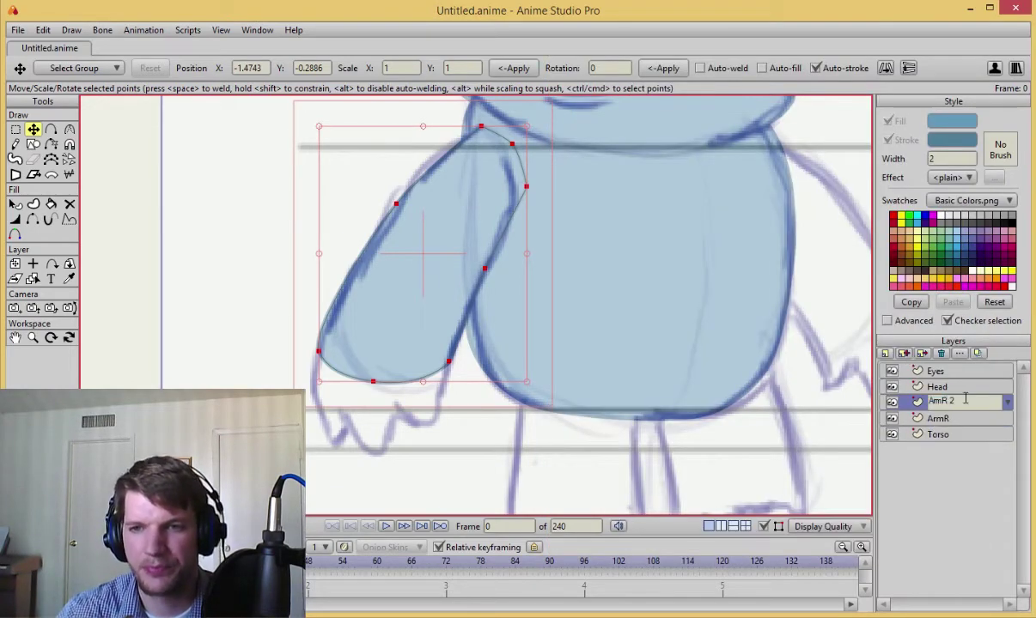
click(964, 400)
text(ArmL)
key(Return)
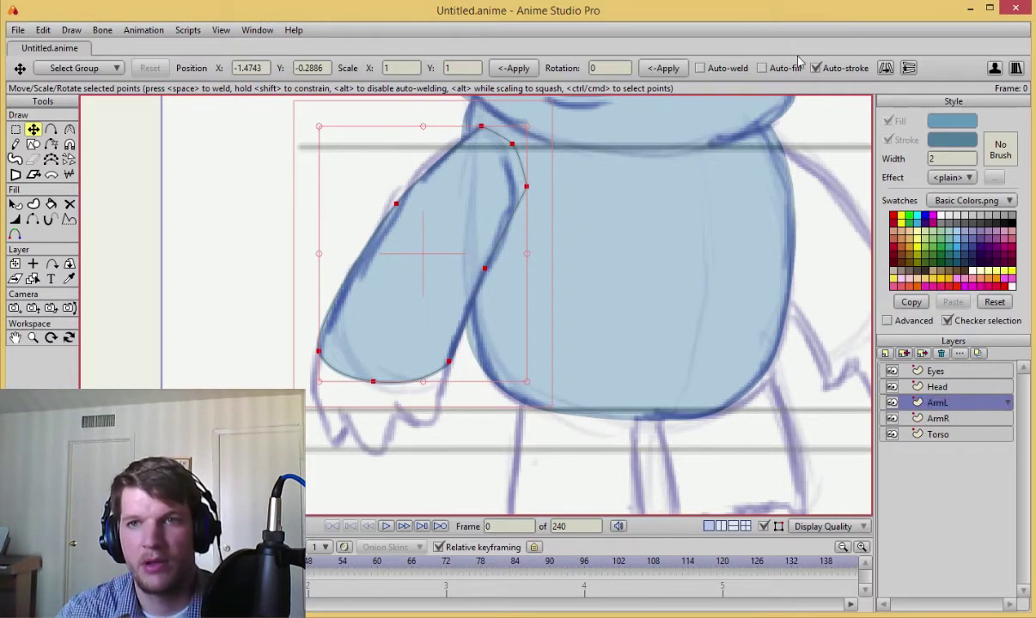
- Mirror the copied arm horizontally onto the opposite shoulder and move the ArmL layer below Torso
click(885, 68)
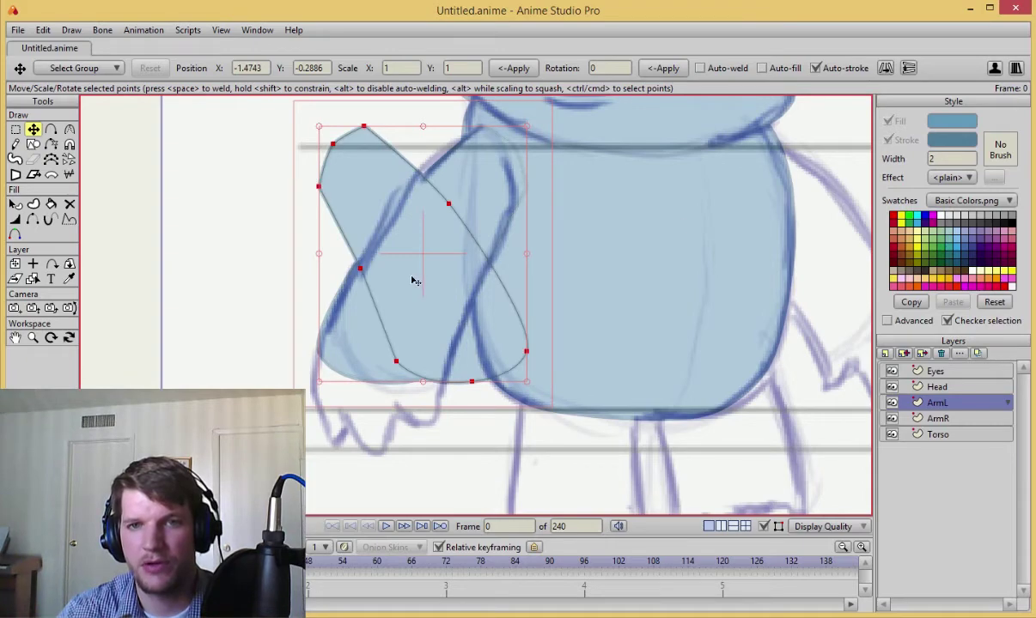
drag(456, 279, 812, 278)
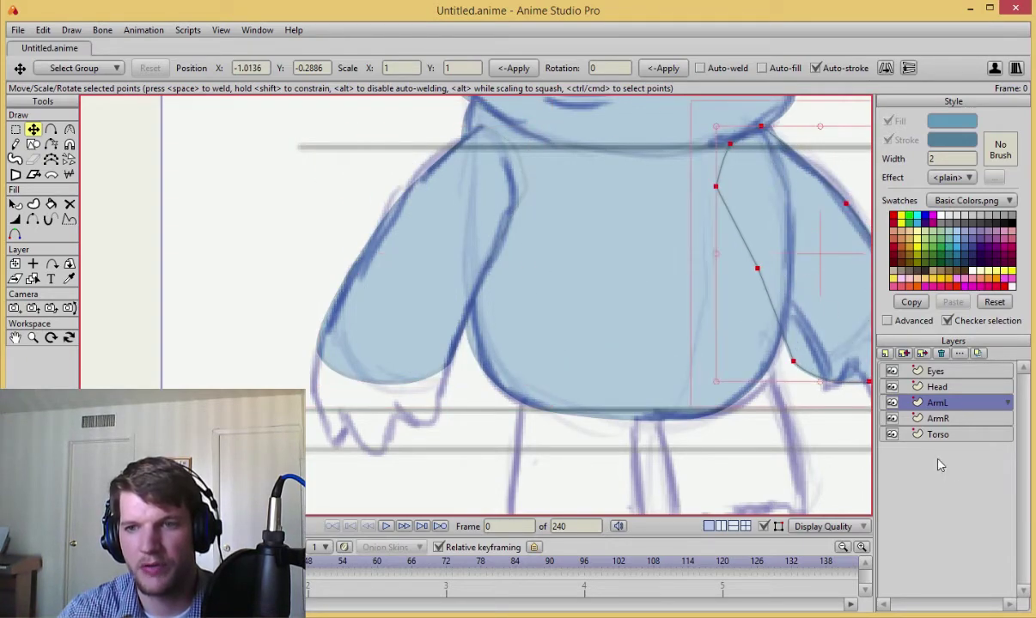
drag(954, 403, 947, 454)
- Scale the ArmL outline down slightly and reposition it to fit the right-hand arm in the sketch
scroll(629, 234, down, 4)
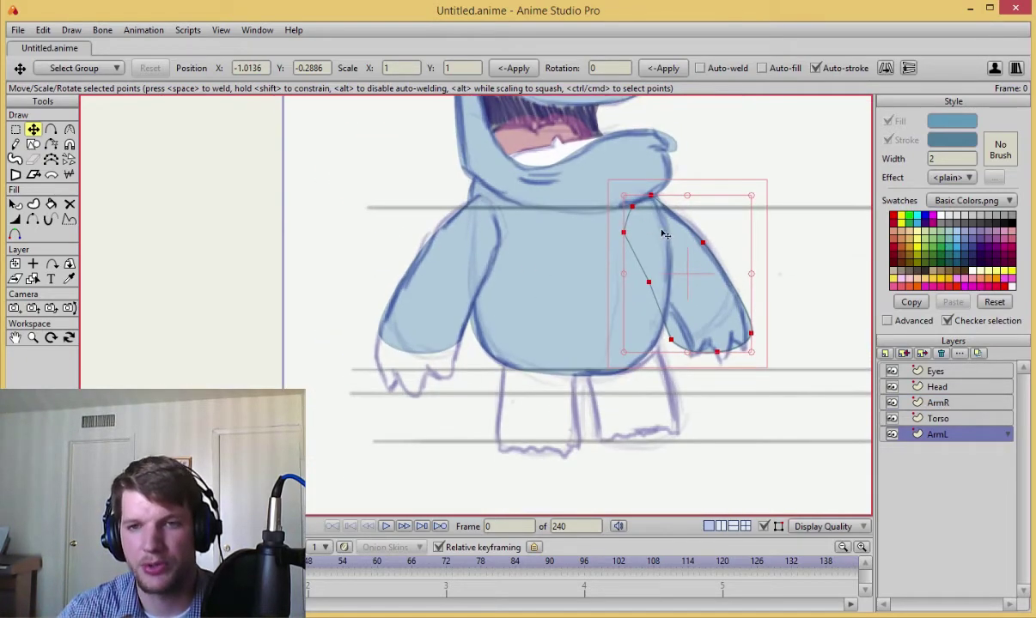
scroll(606, 234, up, 3)
drag(658, 234, 593, 261)
drag(783, 398, 772, 384)
drag(695, 299, 710, 305)
drag(784, 385, 779, 379)
drag(714, 319, 709, 323)
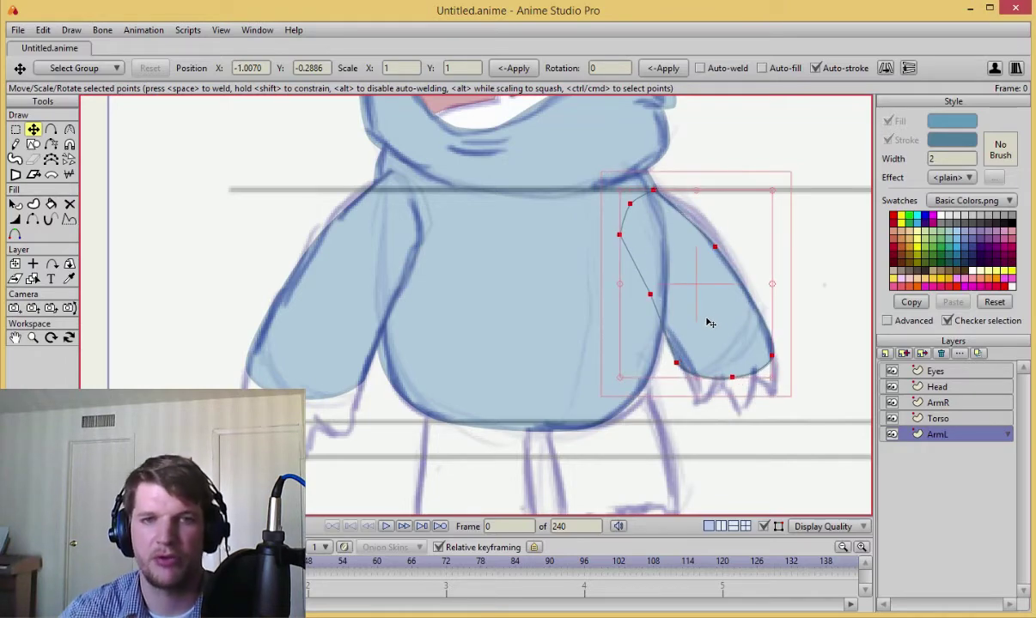
- Deselect the ArmL points and hide the reference sketch to check the torso and arms in solid colour
key(Return)
scroll(800, 316, down, 3)
scroll(800, 317, up, 2)
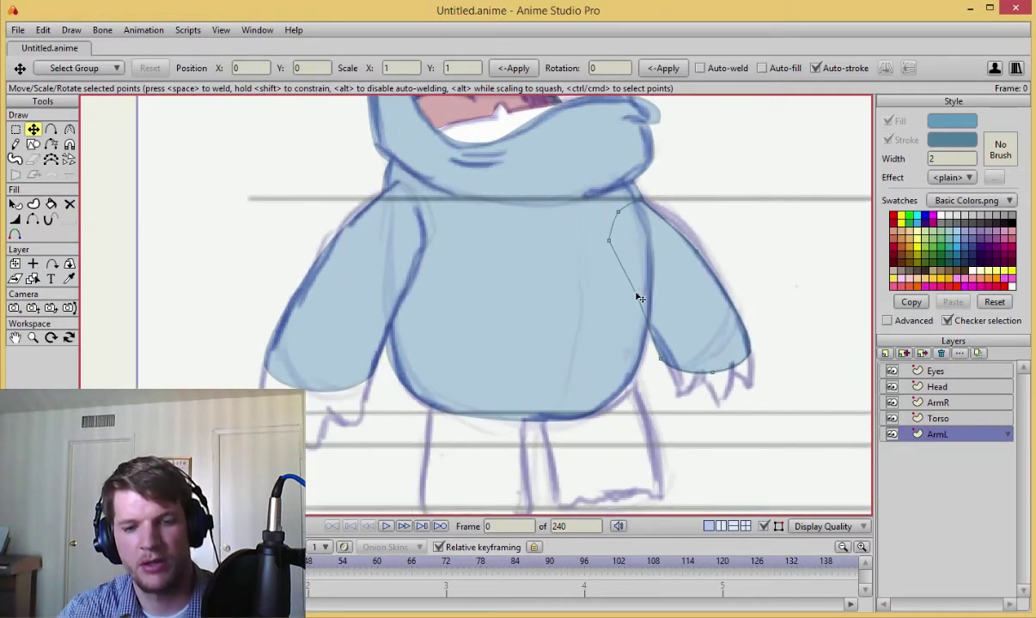
key(ctrl+u)
scroll(657, 273, down, 5)
scroll(659, 271, up, 5)
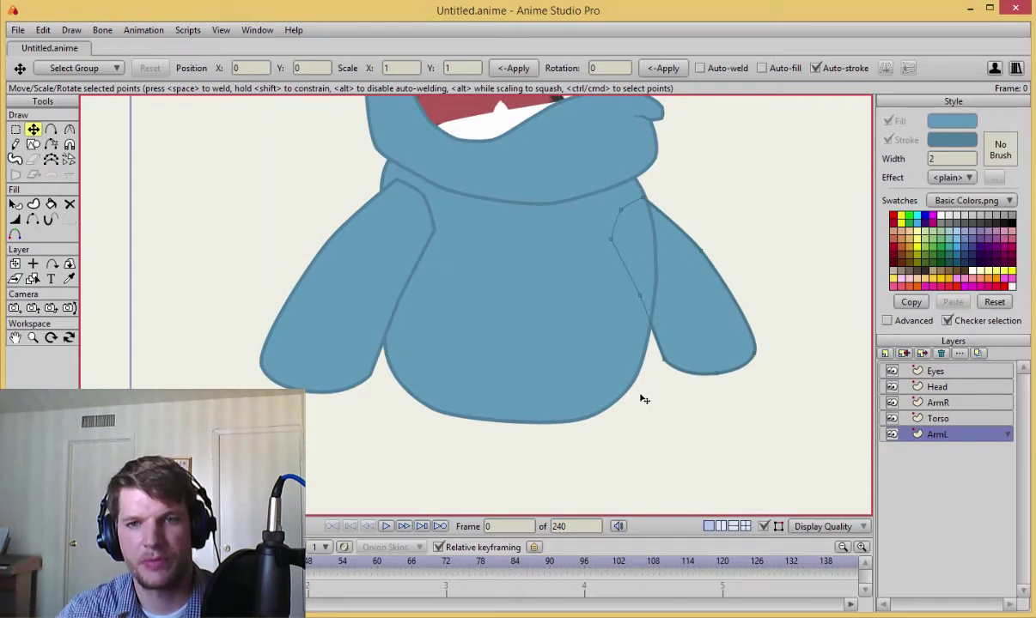
scroll(484, 287, down, 1)
scroll(504, 360, up, 4)
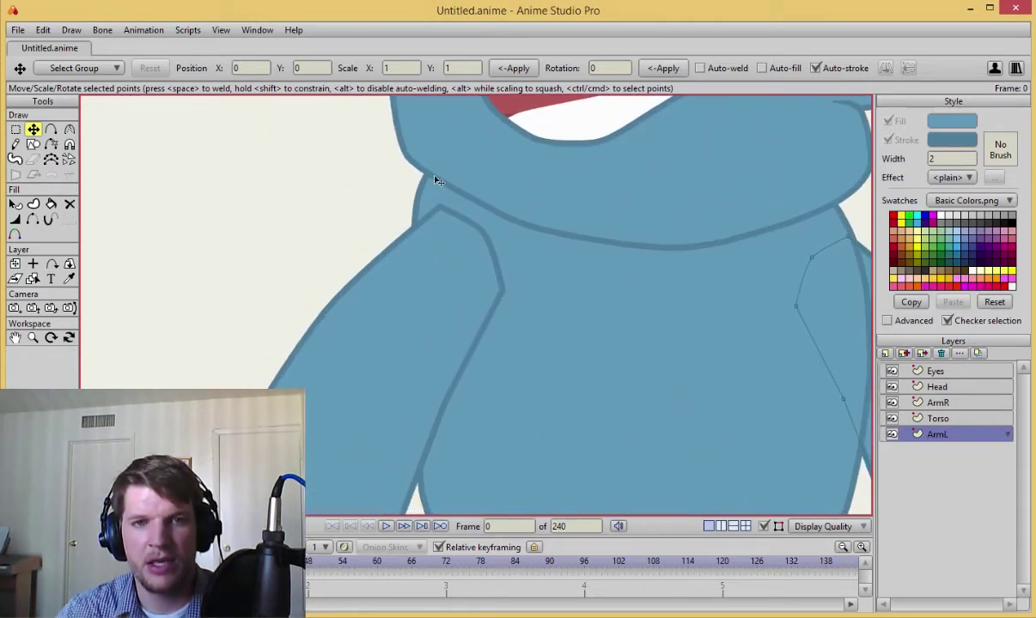
scroll(442, 202, down, 2)
scroll(494, 232, up, 3)
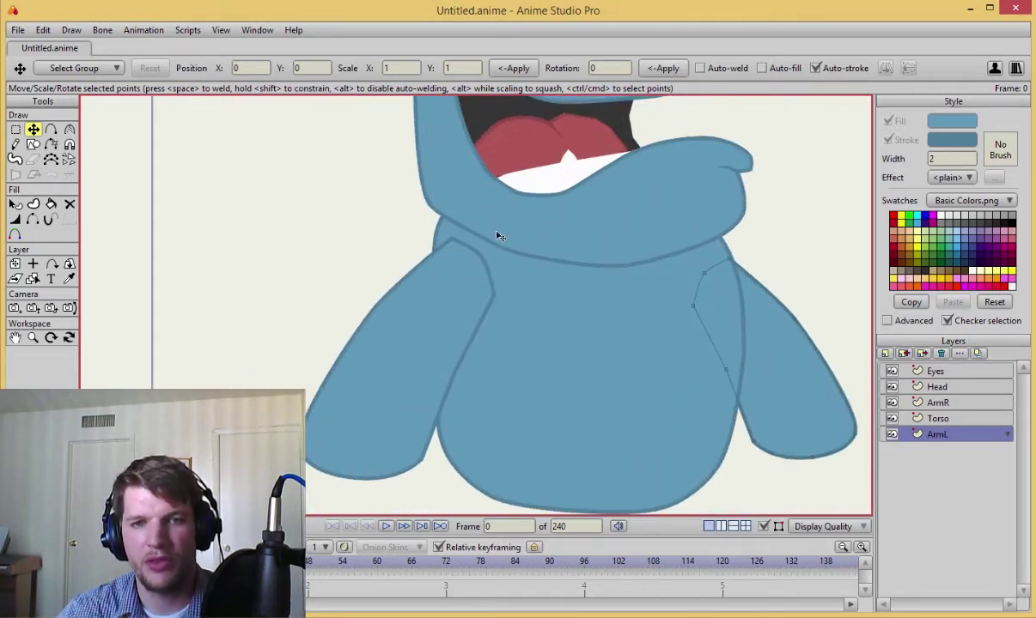
scroll(455, 275, up, 1)
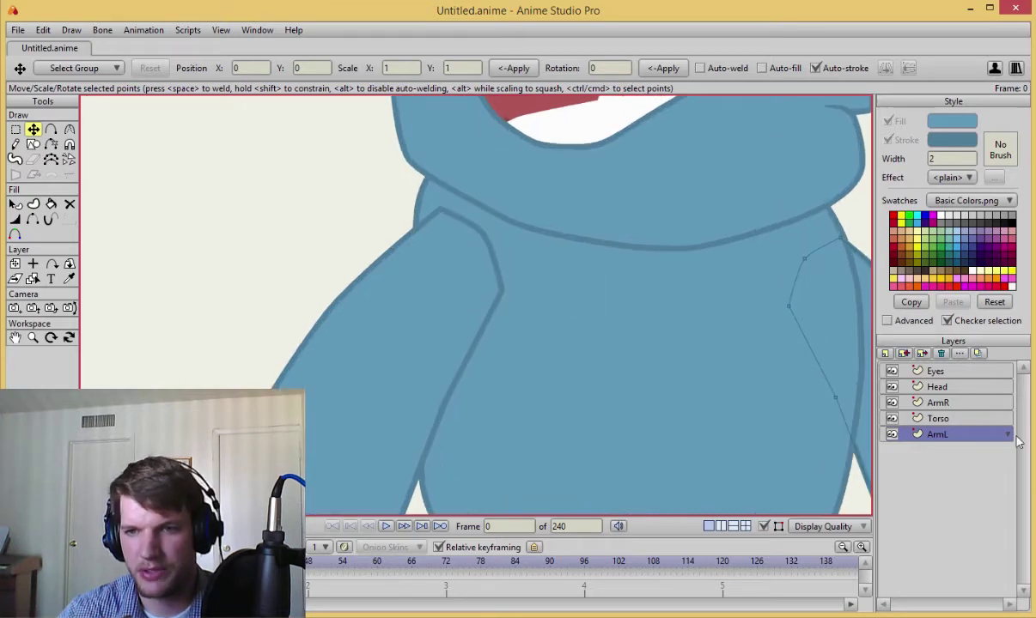
- Hide the two stroke edges around the inner shoulder of the ArmR shape so it blends into the torso
click(945, 404)
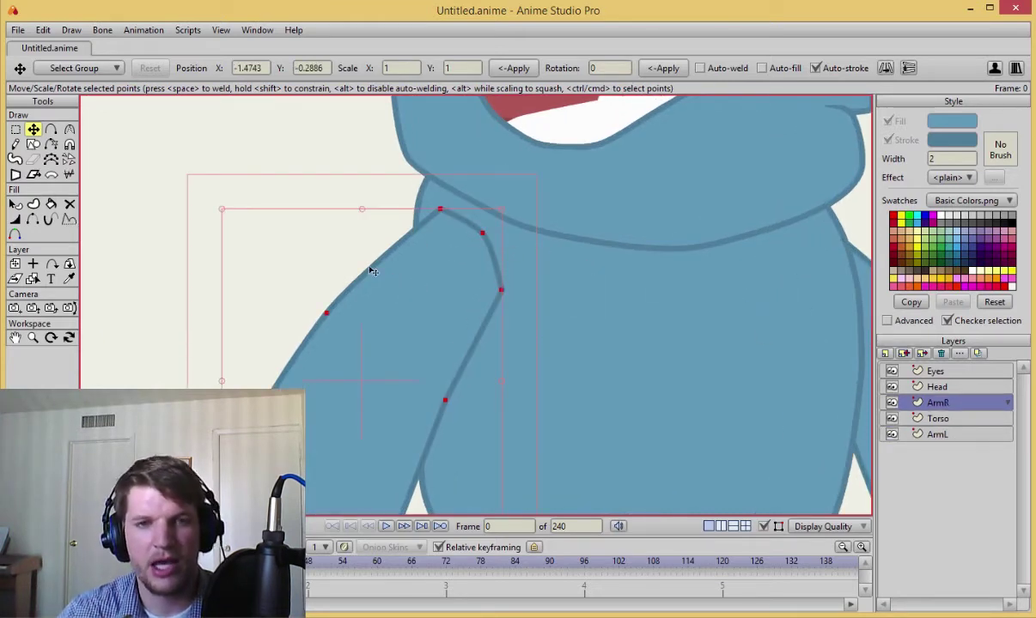
key(h)
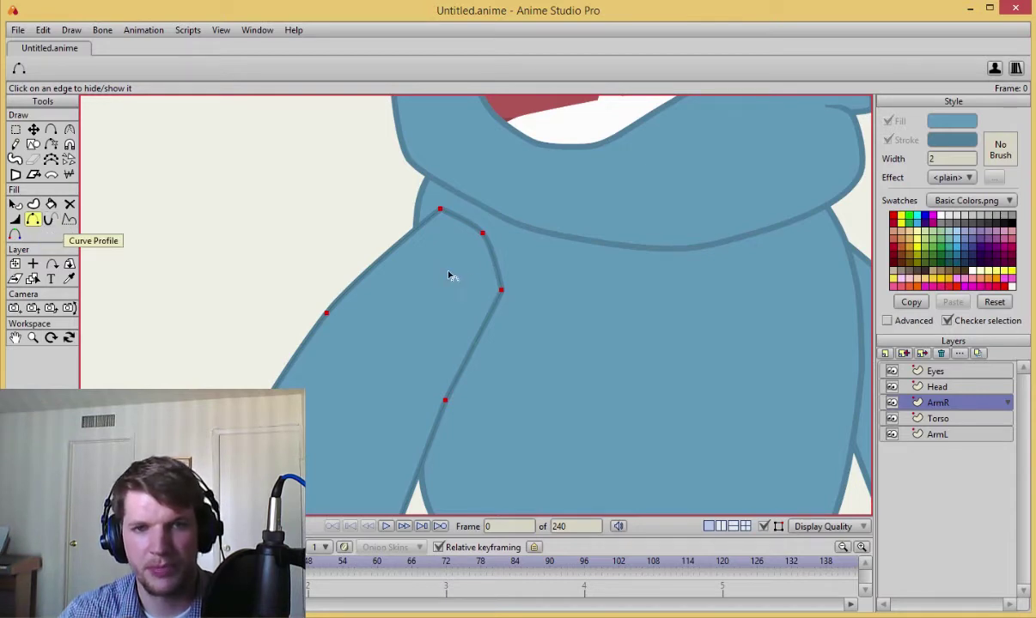
click(495, 272)
click(462, 220)
scroll(519, 310, down, 4)
key(t)
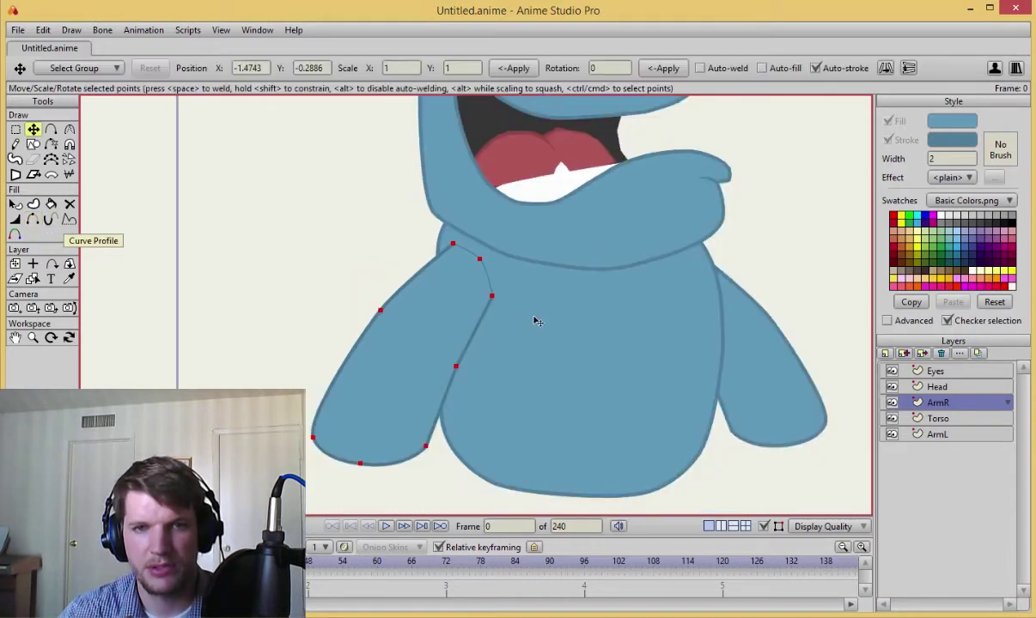
key(Return)
scroll(570, 306, up, 2)
scroll(587, 307, down, 3)
scroll(550, 305, down, 3)
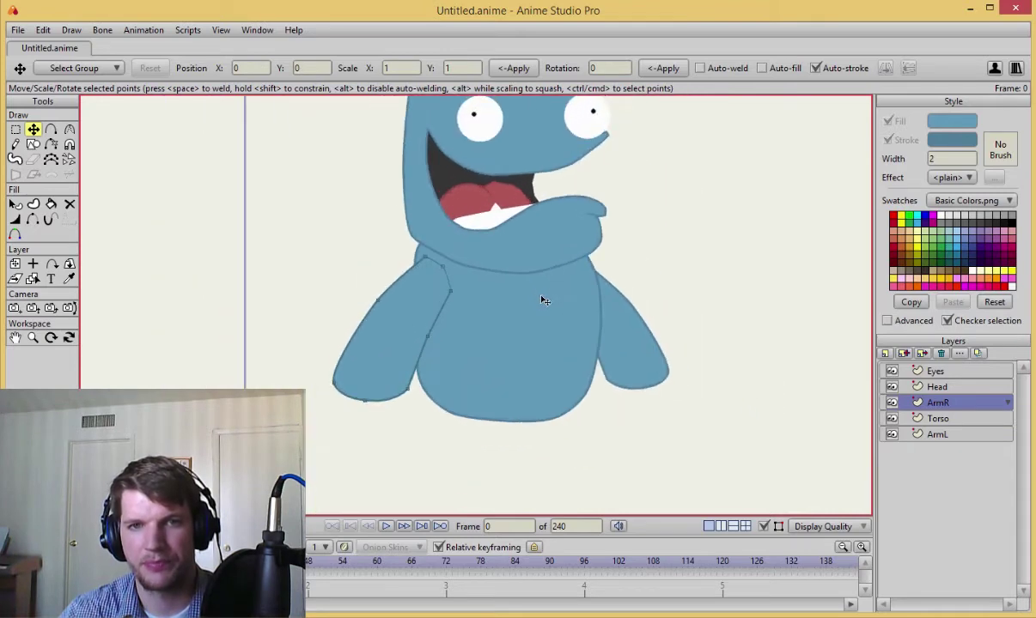
- On the Head layer, add a point just past the rear jaw corner and hide the outline edge running from it toward the chin
scroll(541, 302, up, 1)
scroll(537, 314, up, 2)
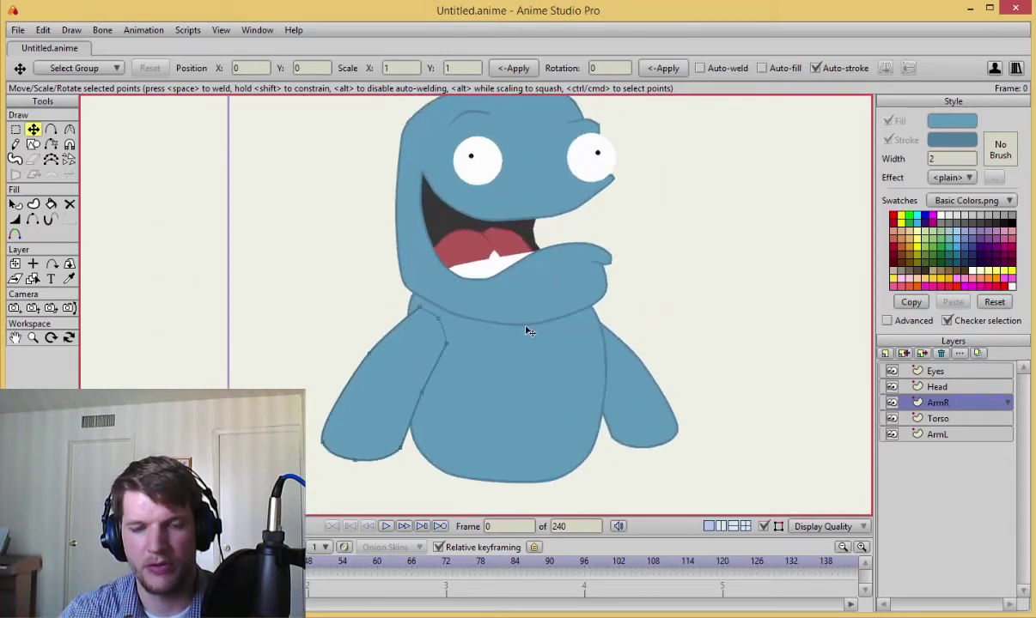
scroll(436, 295, up, 2)
click(936, 387)
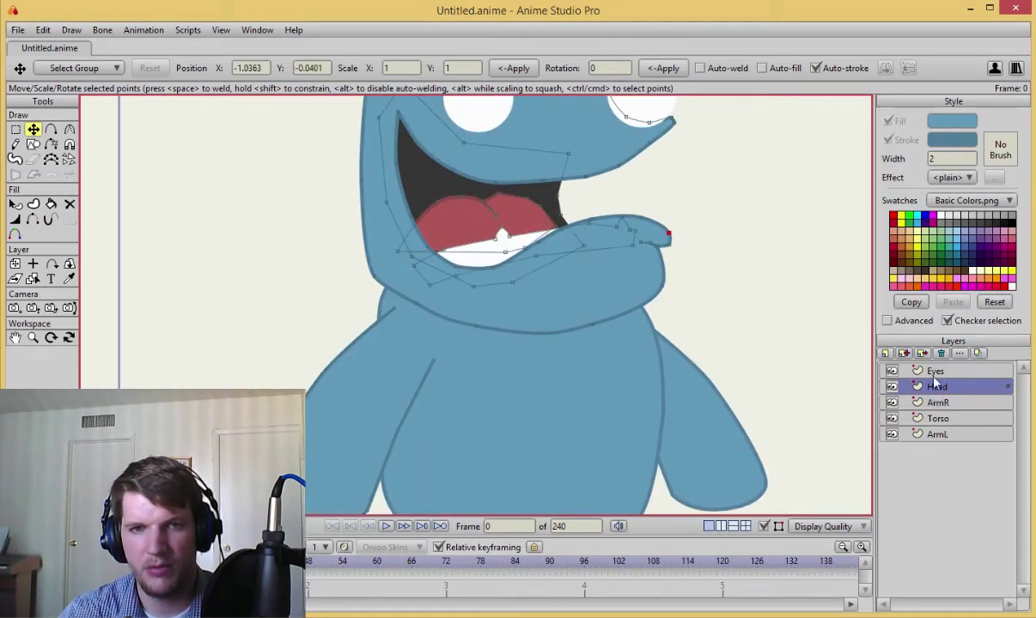
scroll(386, 249, up, 2)
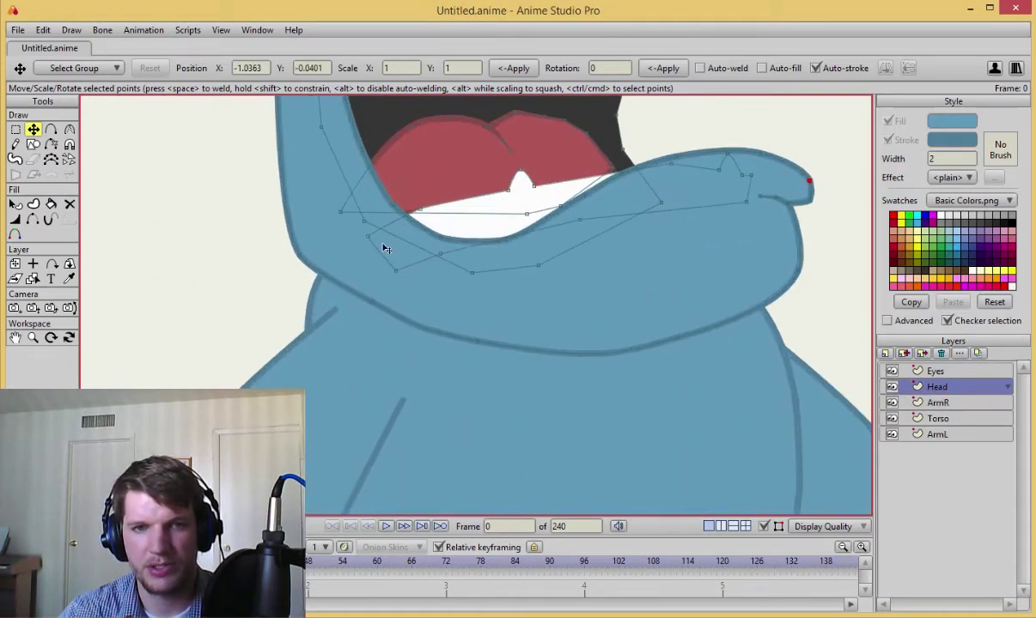
double_click(363, 297)
key(h)
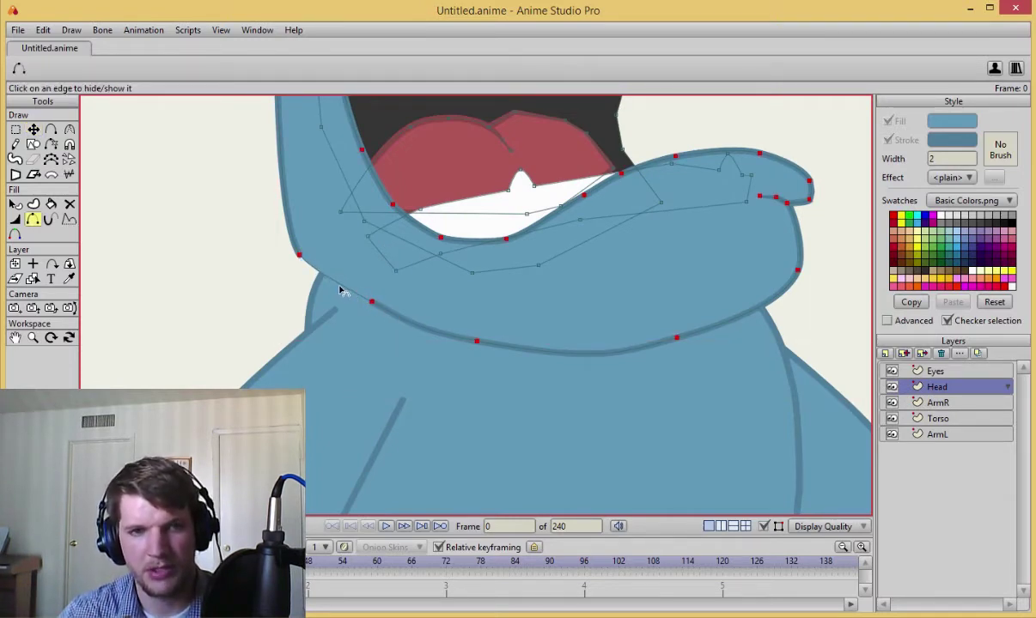
key(a)
click(335, 280)
key(h)
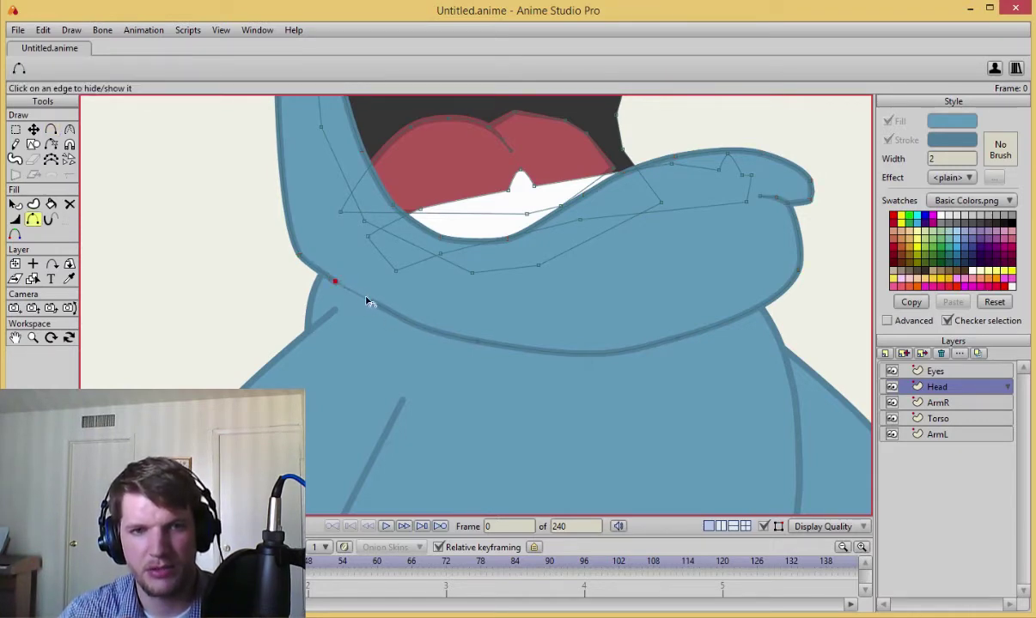
key(t)
drag(335, 281, 372, 301)
key(ctrl+z)
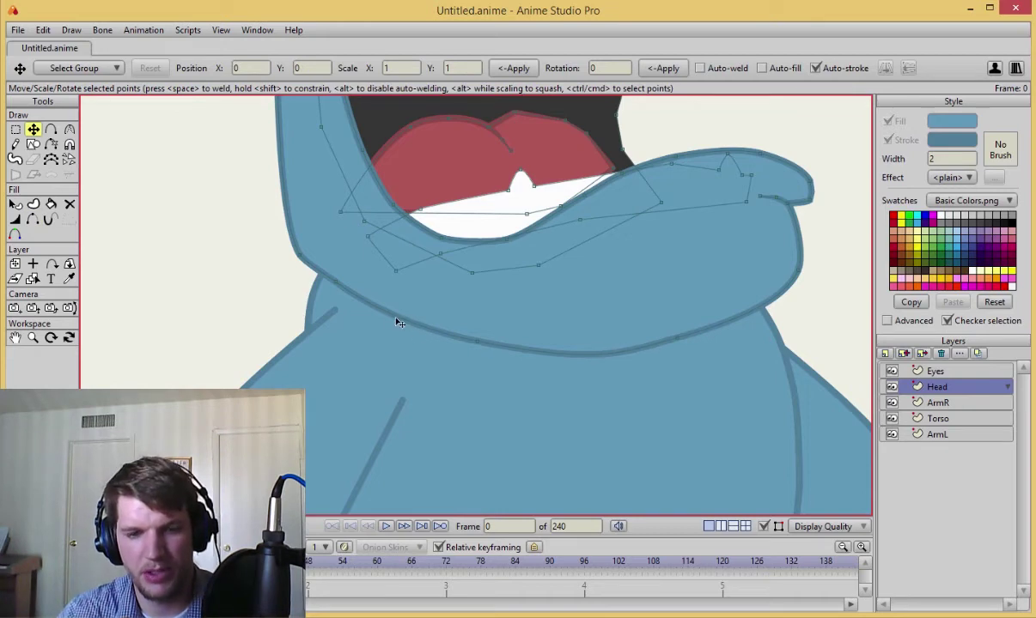
- Hide the next edges of the head's lower jaw outline so the stroke disappears along most of the neck
key(h)
click(398, 320)
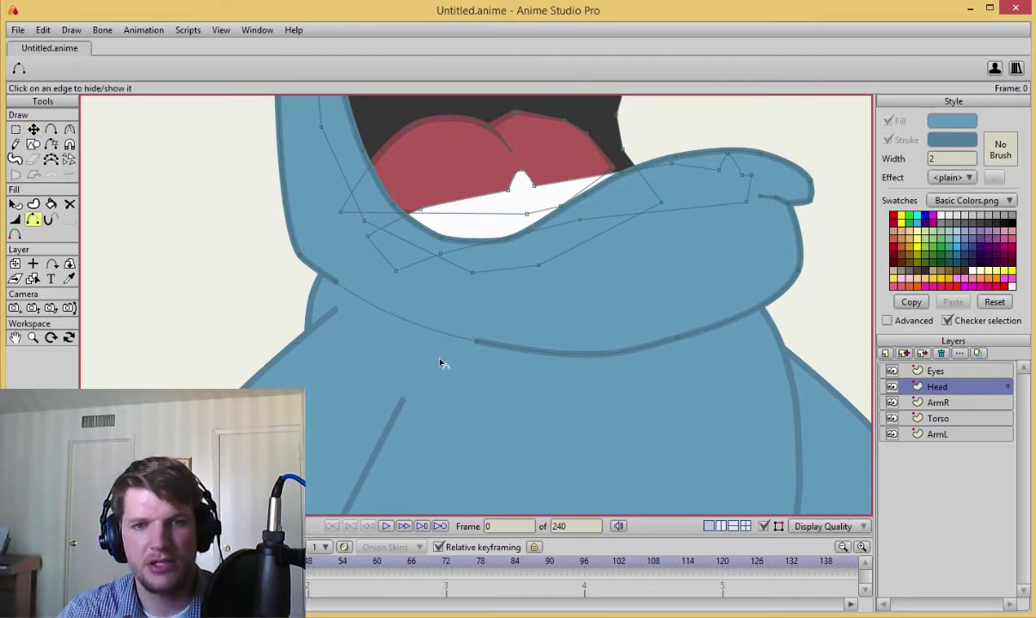
click(516, 349)
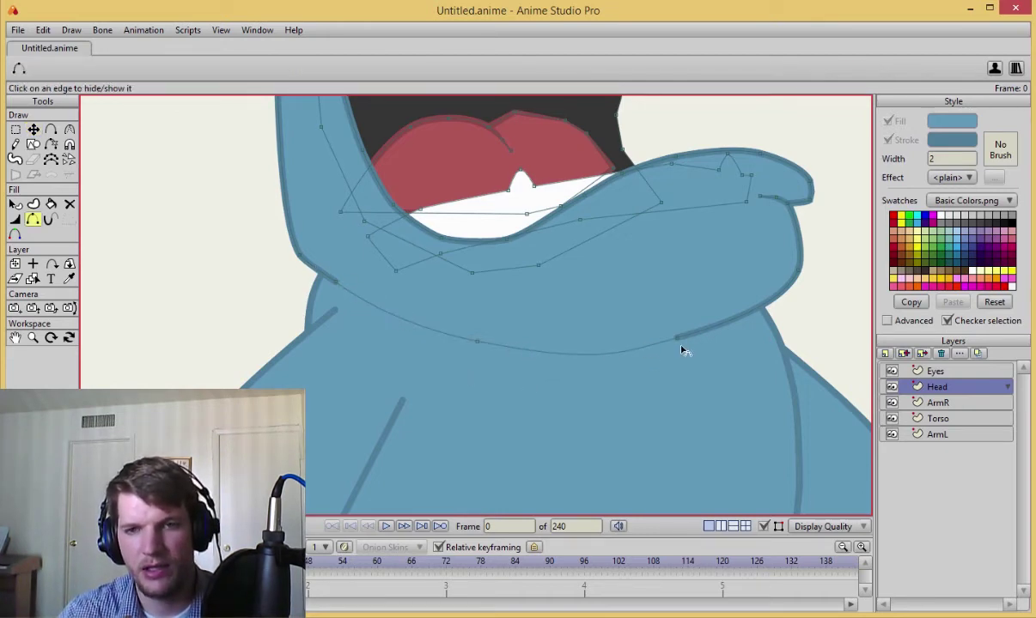
- Add a point on the jaw outline near the front of the neck and hide the edge behind it
key(a)
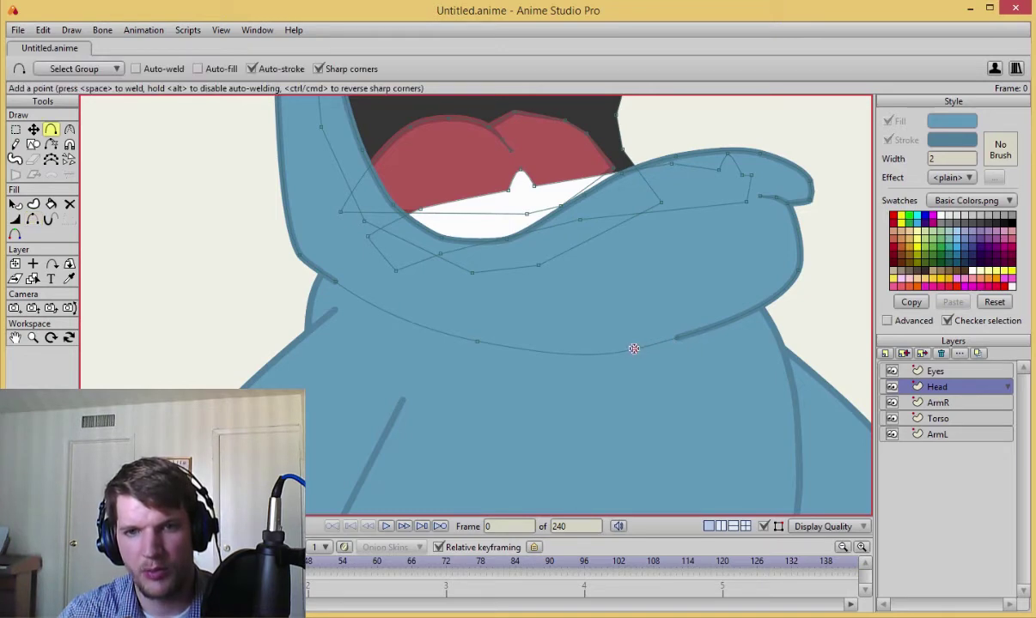
click(633, 348)
key(h)
click(659, 349)
click(593, 351)
key(t)
scroll(637, 296, down, 2)
scroll(384, 296, up, 2)
- Nudge the rear jaw corner point to about X -1.43, Y -0.10 to smooth the head's outline
click(287, 249)
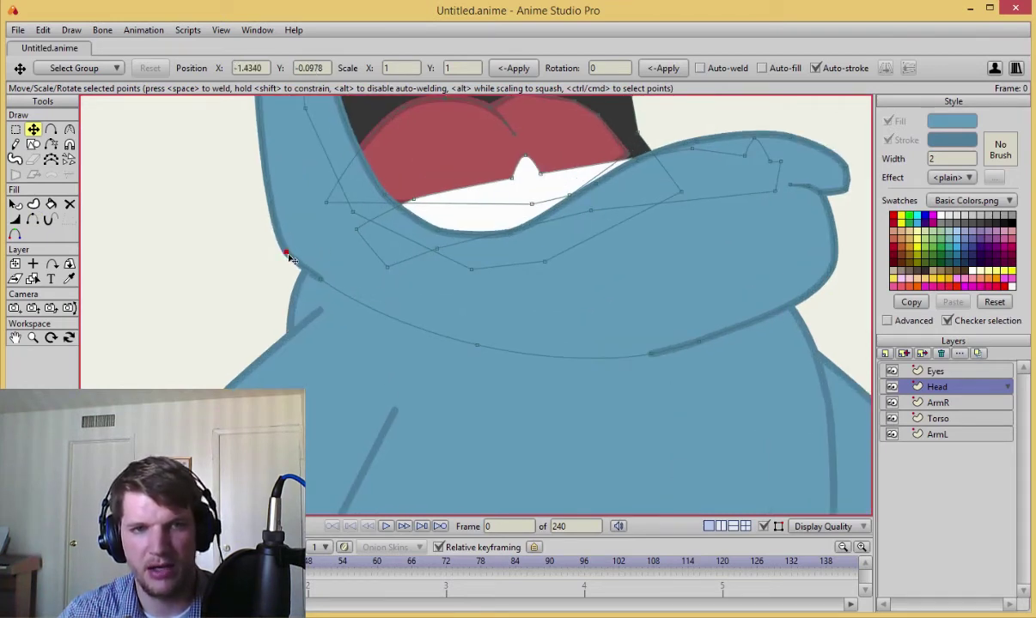
scroll(288, 247, down, 2)
scroll(377, 270, down, 2)
scroll(388, 279, up, 4)
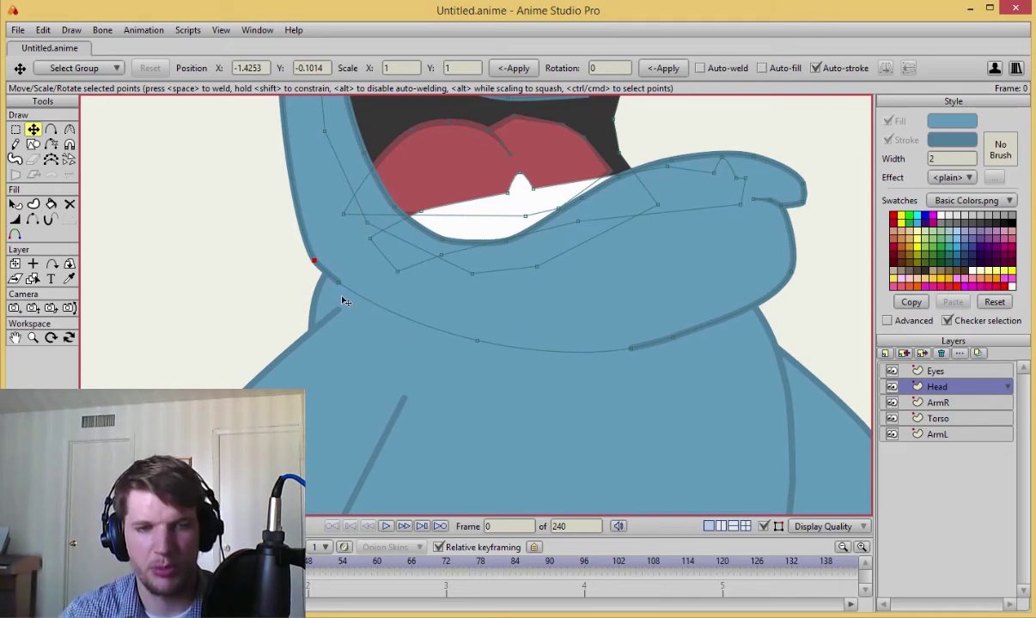
- Taper the visible jaw stroke where it meets the hidden section, thinning the front end point to about 32 percent line width
key(w)
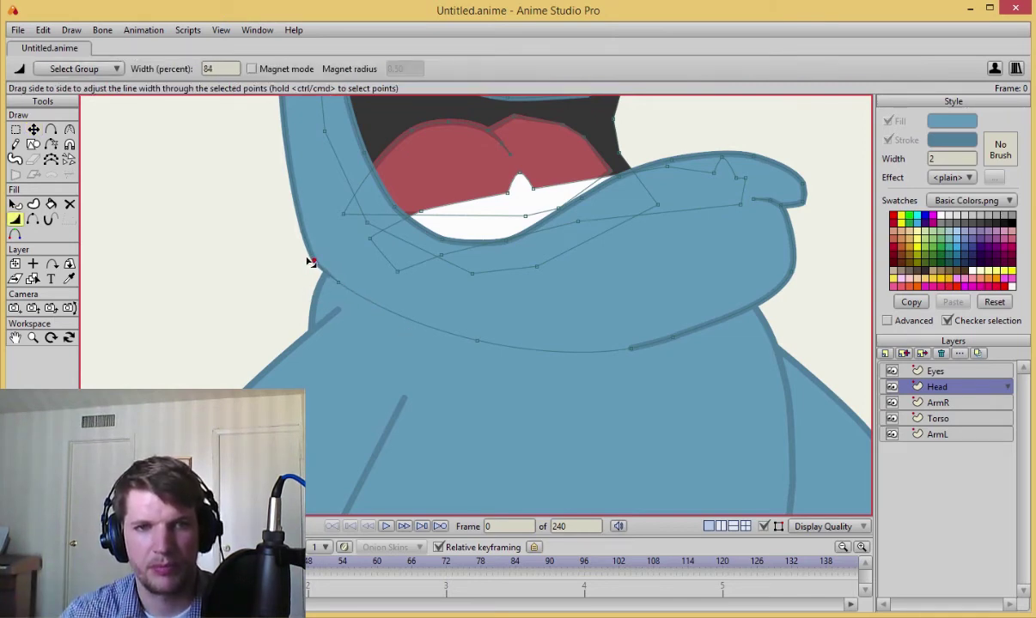
click(311, 260)
drag(632, 347, 608, 348)
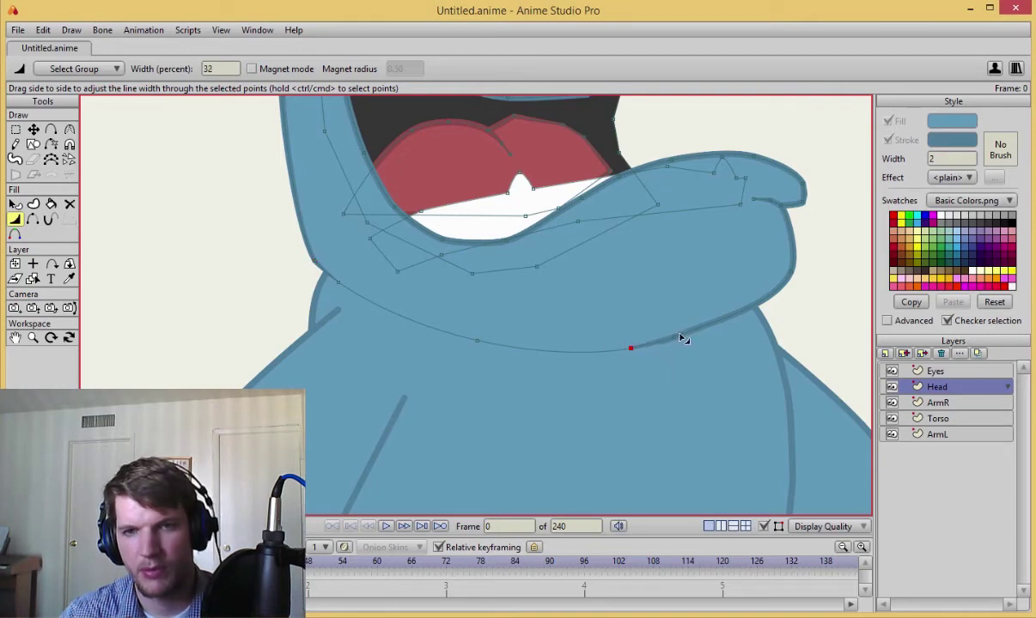
scroll(606, 266, down, 8)
drag(674, 338, 626, 242)
key(Return)
key(t)
scroll(655, 301, up, 4)
scroll(658, 349, up, 2)
scroll(626, 242, down, 2)
scroll(626, 243, up, 3)
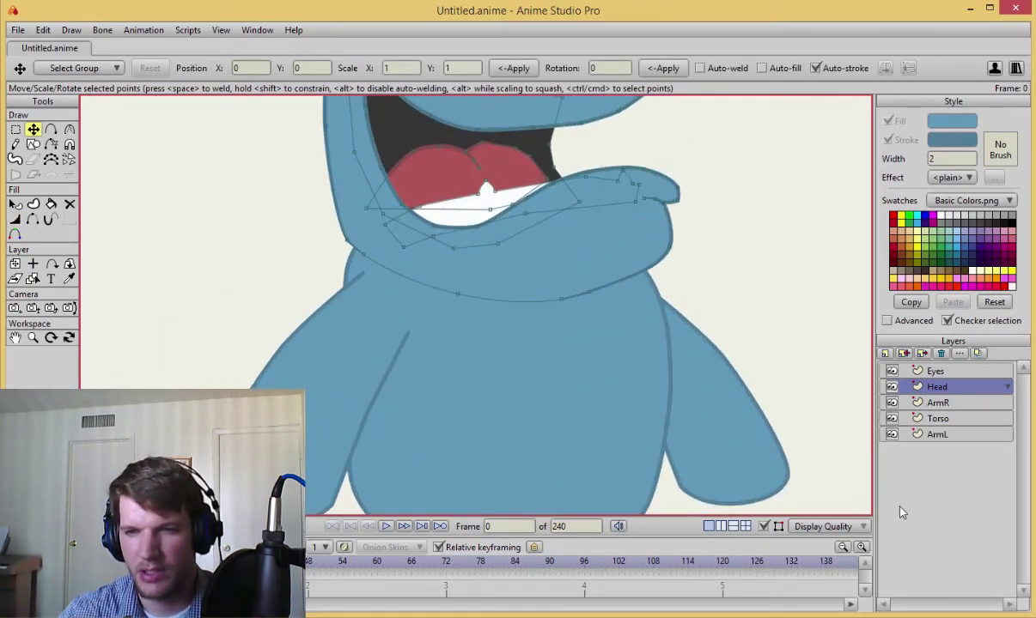
- Move the whole ArmR shape up slightly so the shoulder meets the jaw corner, and render a preview of the frame
click(974, 404)
key(ctrl+a)
drag(365, 323, 357, 297)
key(Return)
scroll(517, 356, down, 2)
key(ctrl+r)
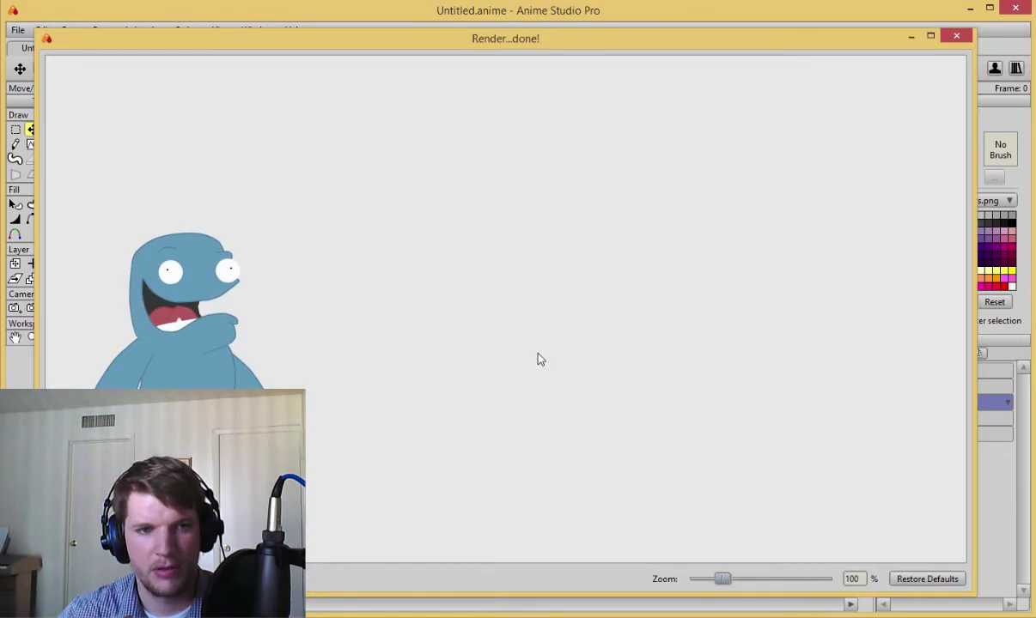
click(956, 39)
- Move the whole ArmL shape up slightly so its shoulder tucks under the chin
alt+right_click(652, 405)
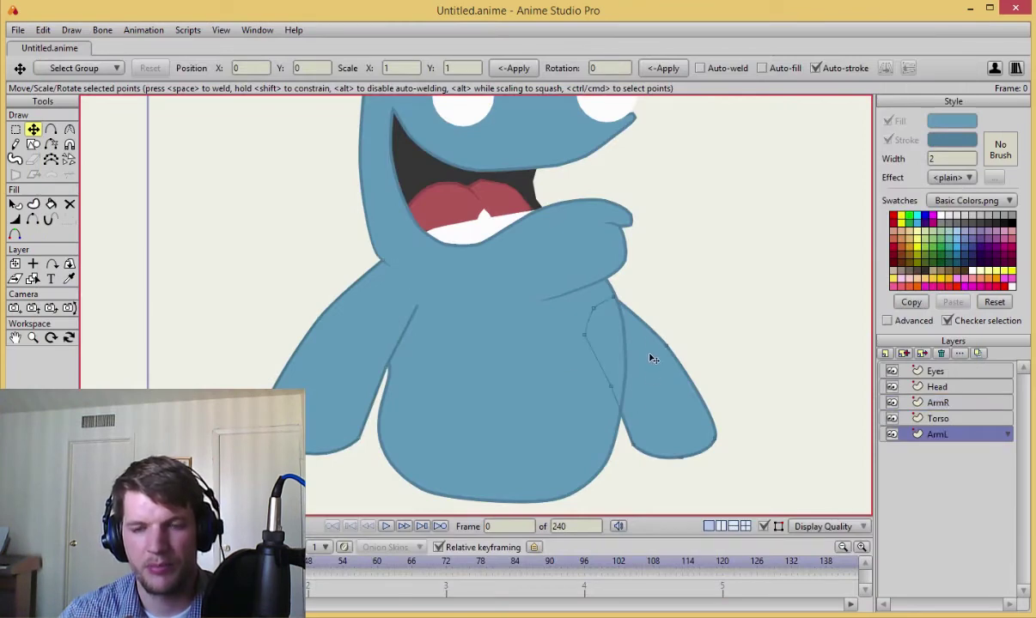
key(ctrl+a)
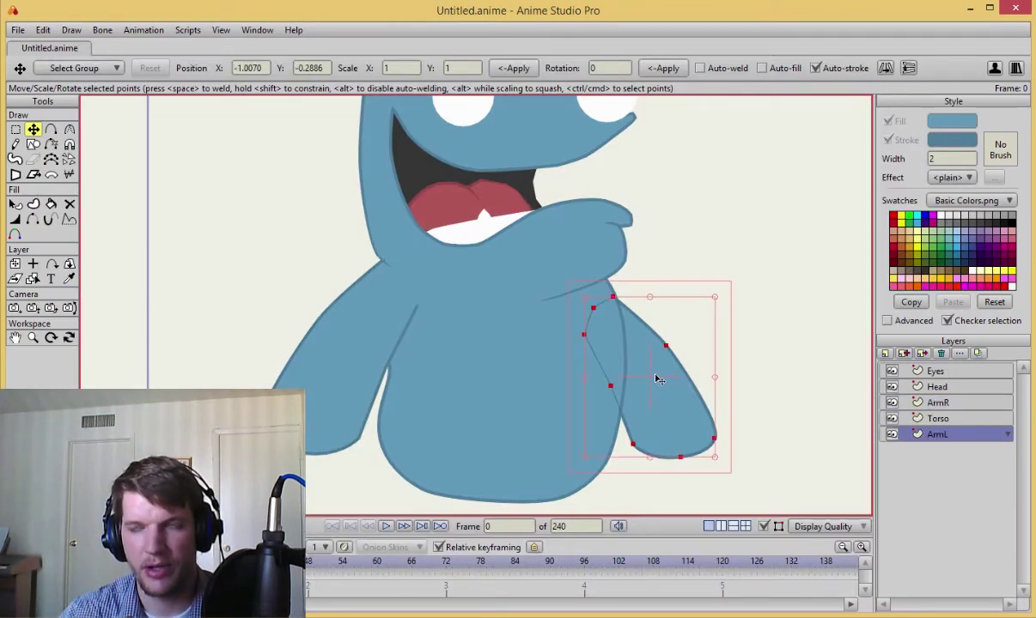
mouse_move(659, 378)
mouse_down()
mouse_move(655, 340)
mouse_move(655, 362)
mouse_up()
click(744, 324)
scroll(740, 319, down, 3)
scroll(706, 316, up, 3)
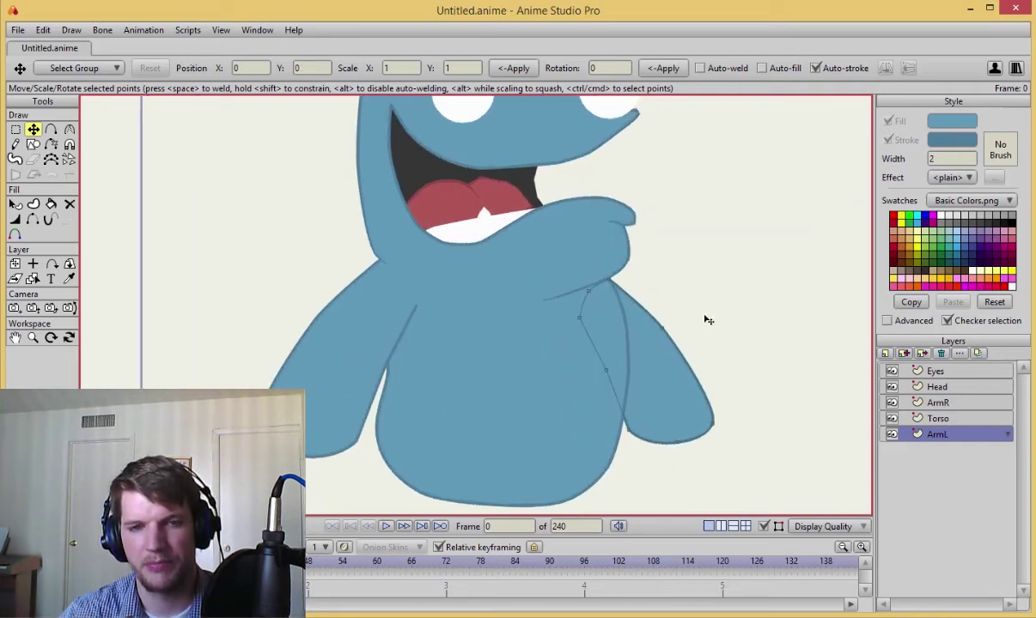
scroll(705, 321, down, 3)
scroll(702, 323, up, 2)
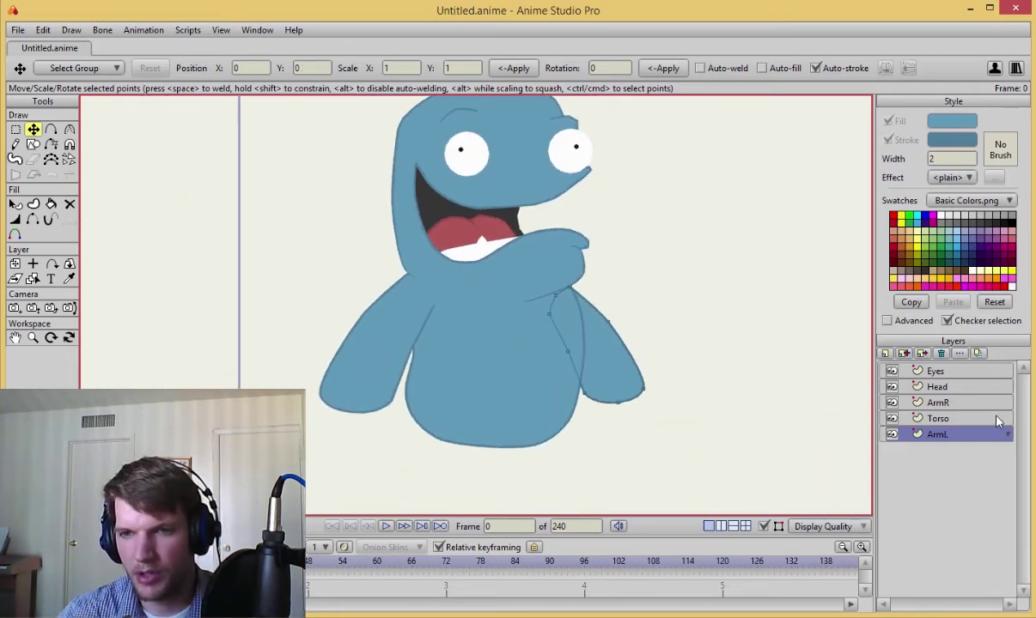
- Move the two upper torso points beside the ArmL shoulder inward to narrow the torso under the chin
click(987, 420)
scroll(717, 320, up, 3)
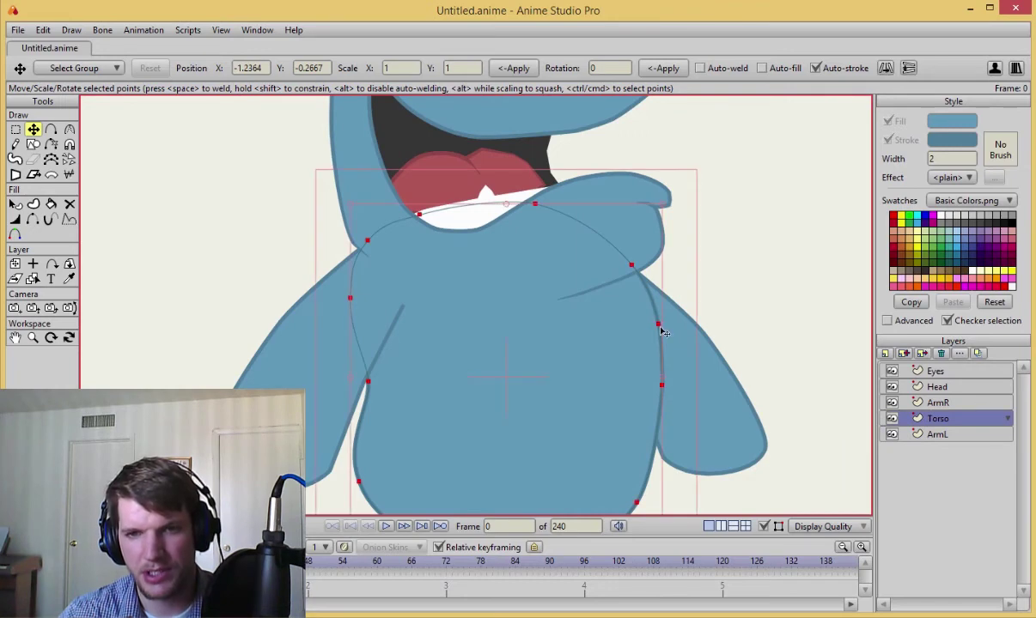
drag(631, 266, 601, 261)
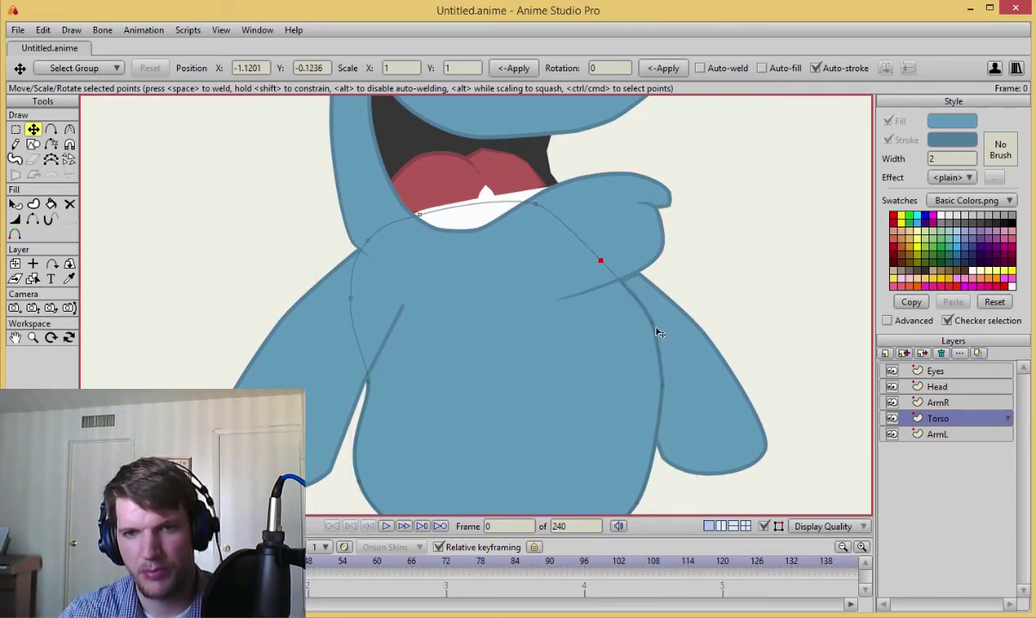
drag(653, 328, 633, 310)
- Adjust the curvature of the three torso points beside ArmL to smooth the torso's side
key(c)
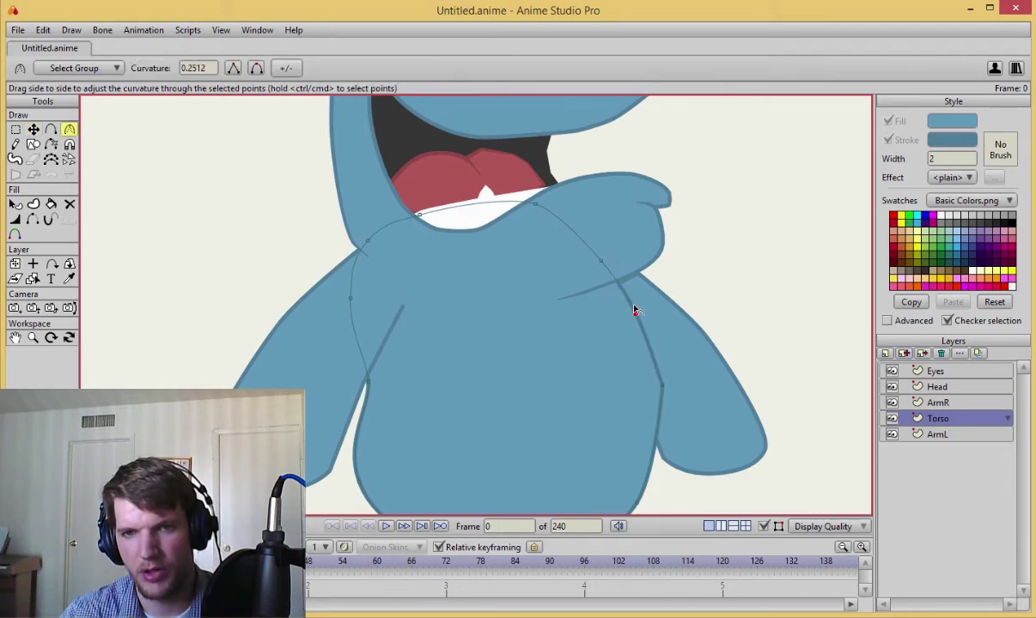
click(661, 384)
drag(669, 375, 684, 378)
drag(637, 311, 664, 332)
drag(602, 258, 703, 318)
scroll(709, 326, down, 6)
scroll(712, 328, up, 5)
- Toggle the Torso layer's visibility off and on to check how the arms overlap it
click(944, 403)
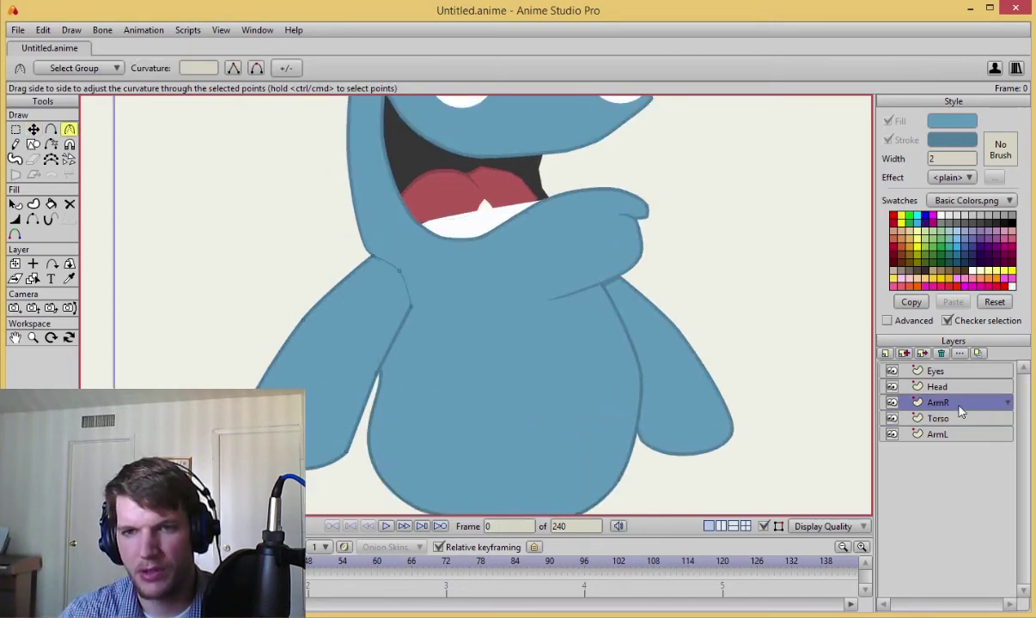
scroll(770, 402, up, 2)
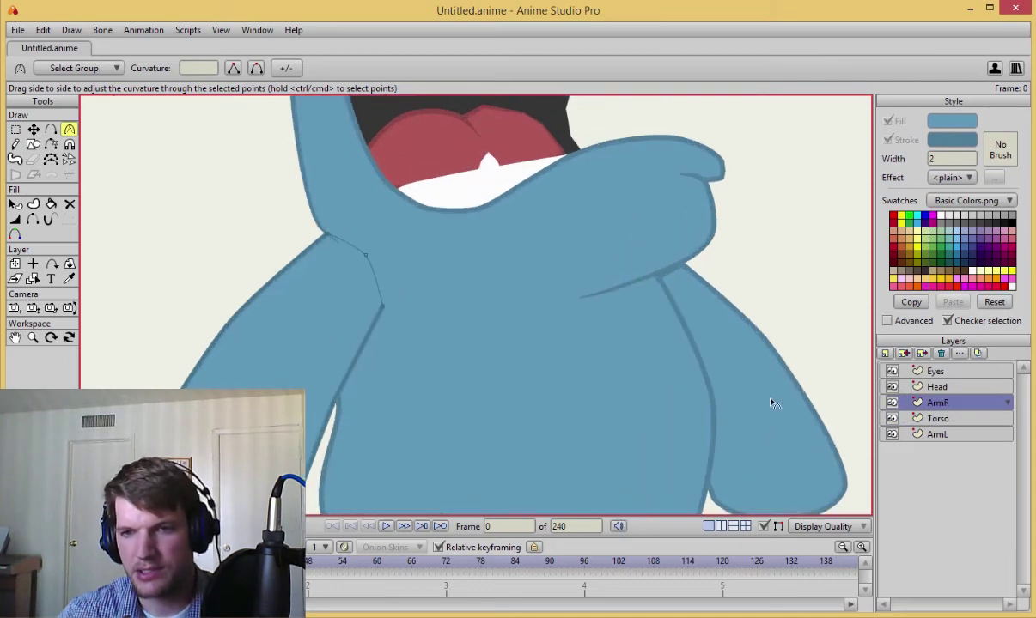
click(892, 420)
scroll(843, 394, up, 1)
click(892, 420)
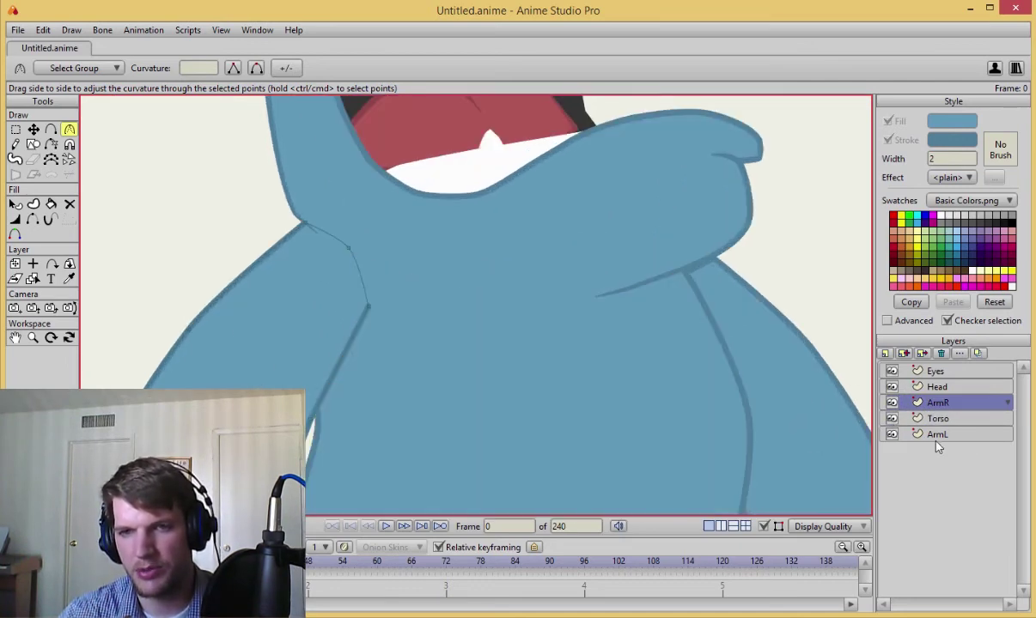
- Make ArmL the active layer and hide the Head layer to expose the arm's shoulder points
click(937, 434)
scroll(670, 280, up, 1)
key(t)
click(723, 248)
scroll(723, 248, down, 1)
click(892, 387)
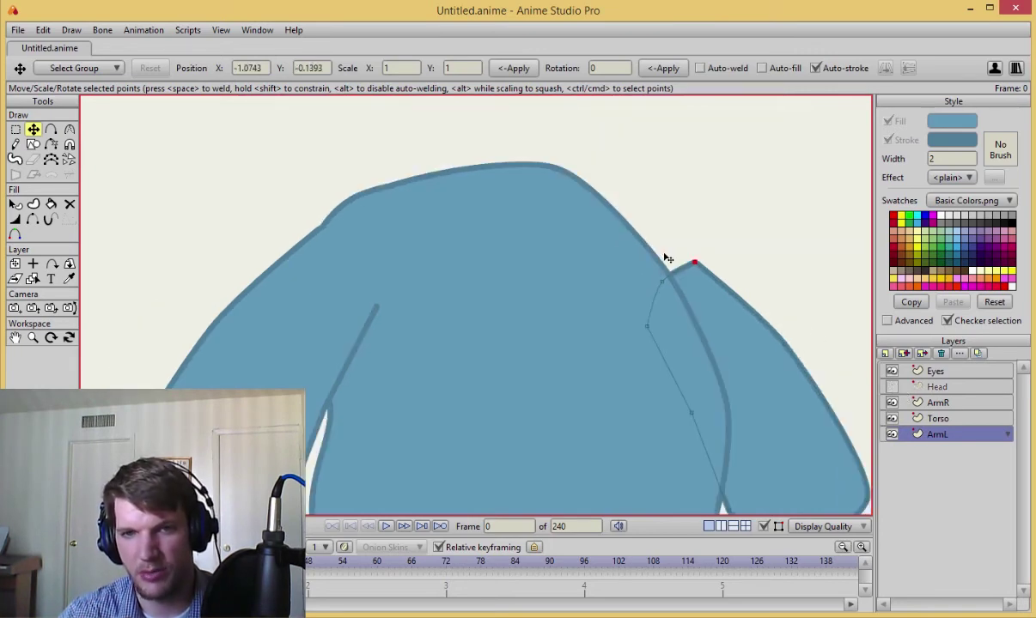
- Move the ArmL shoulder points inward behind the torso and adjust the curvature of its innermost upper point
drag(693, 260, 634, 233)
drag(670, 295, 632, 321)
drag(605, 255, 600, 247)
drag(632, 320, 619, 315)
drag(690, 413, 679, 407)
key(c)
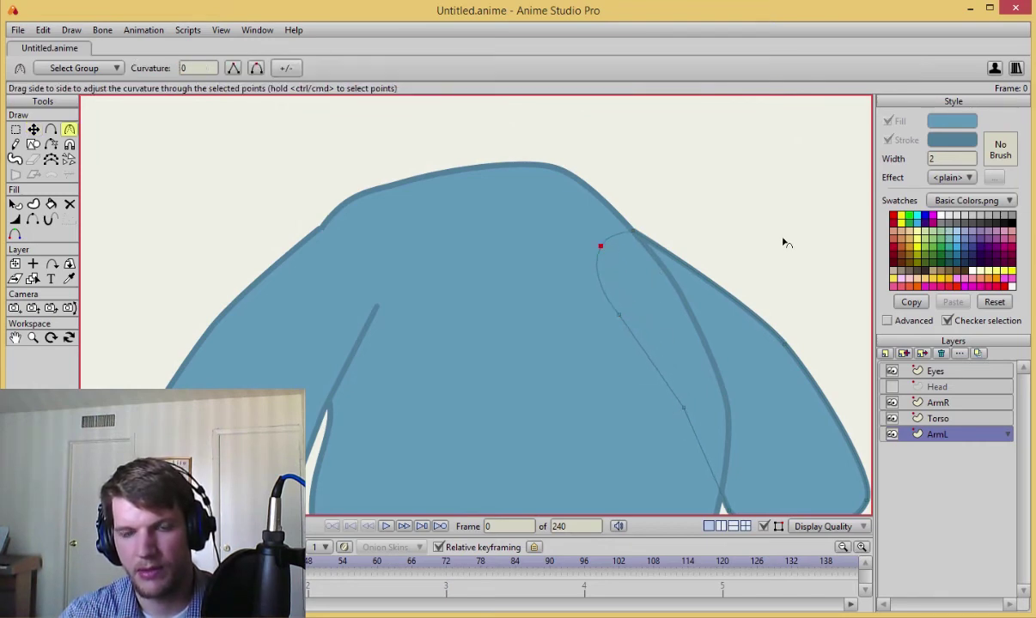
drag(783, 243, 863, 345)
- Move the ArmR inner shoulder point up and toward the torso's centre, and raise its curvature to about 0.56 to round the shoulder
click(948, 418)
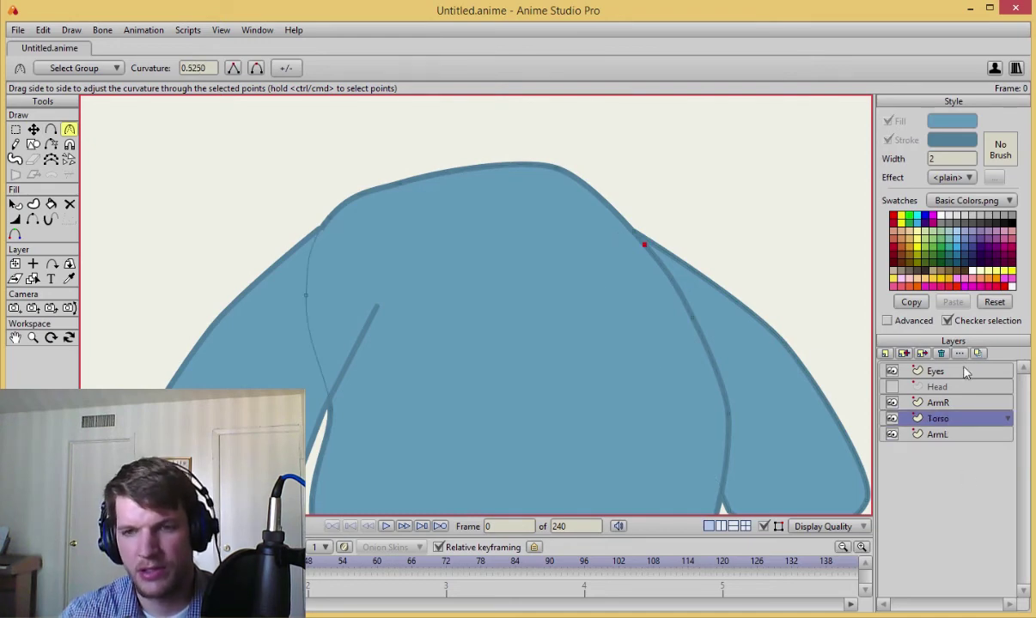
click(940, 401)
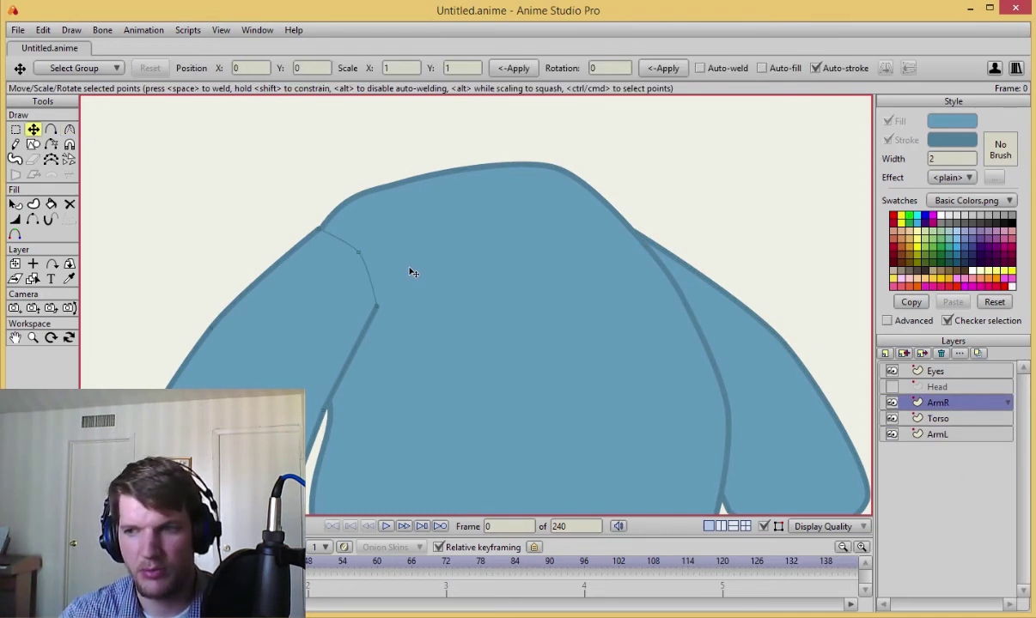
key(t)
click(359, 252)
drag(360, 252, 615, 453)
key(c)
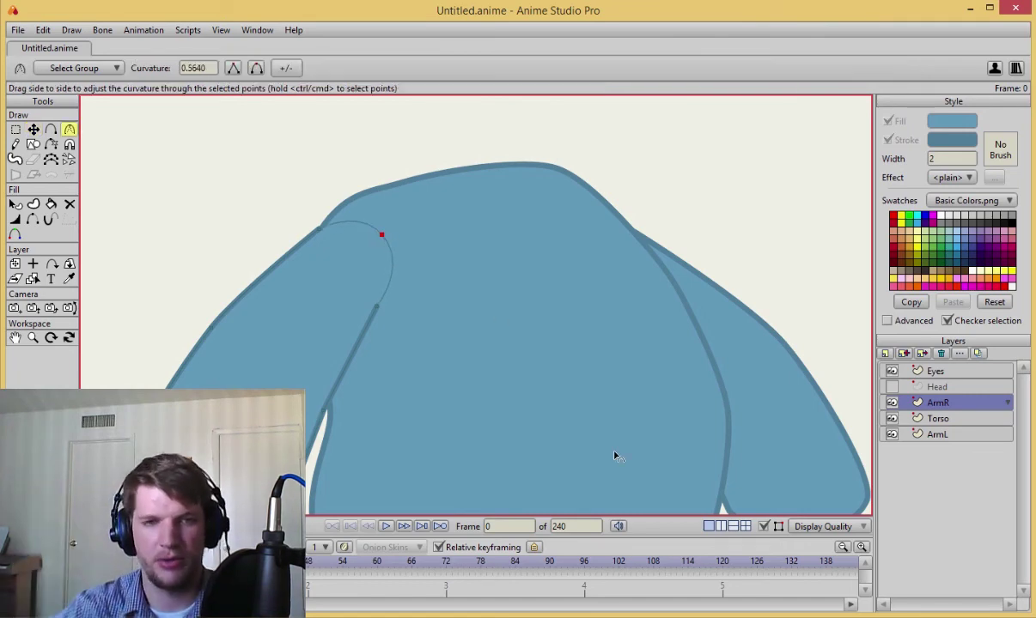
- Deselect the ArmR point, show the Head layer again and review the whole character
key(t)
key(Return)
scroll(456, 303, down, 5)
scroll(745, 344, up, 1)
click(891, 386)
scroll(680, 344, down, 2)
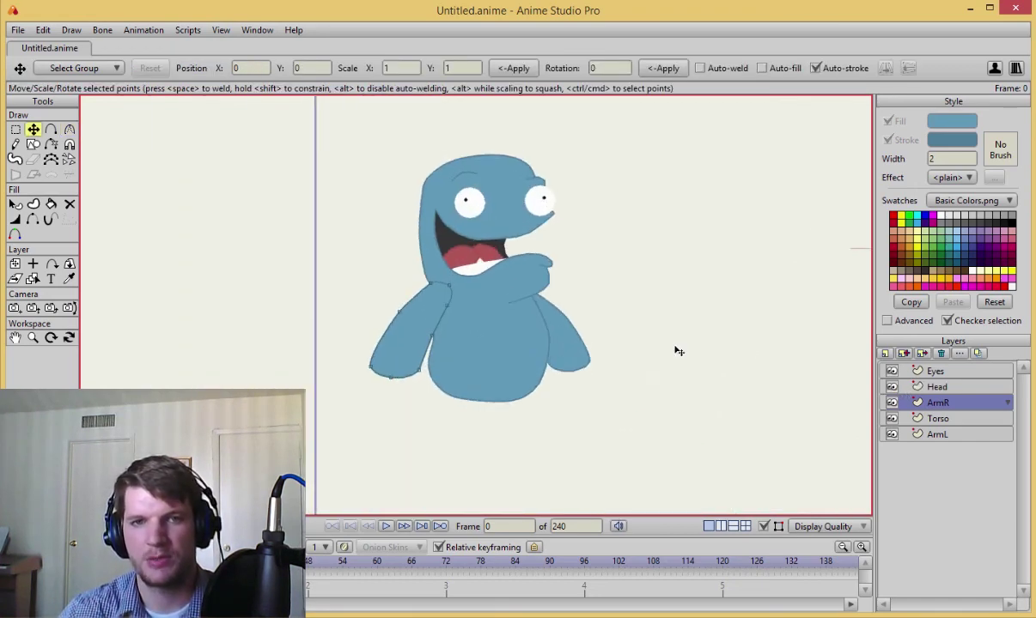
scroll(688, 292, up, 3)
scroll(688, 307, down, 1)
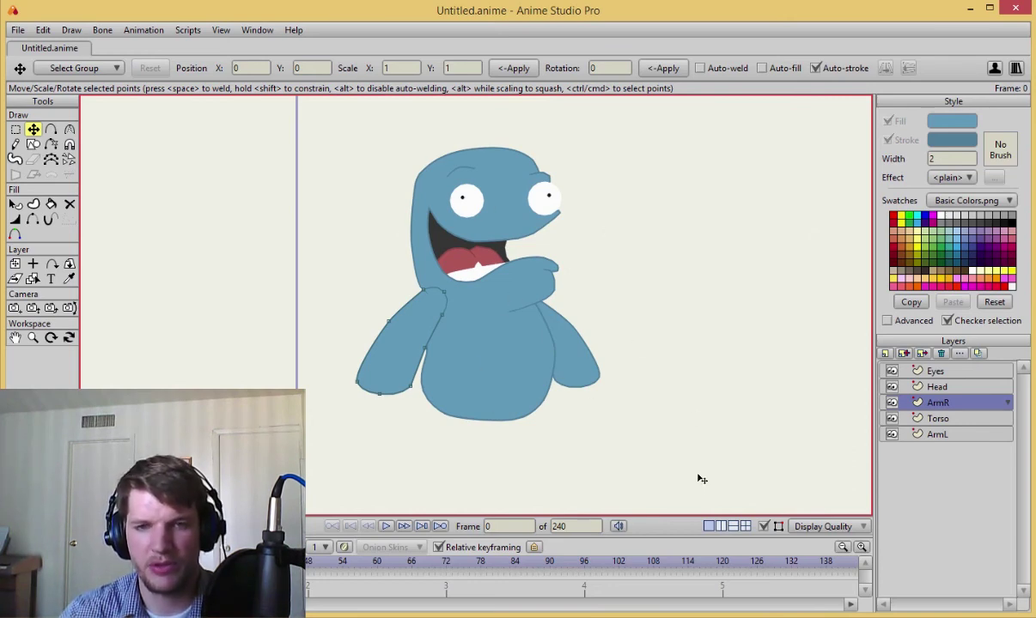
- Nudge the Torso side points beside ArmL slightly inward to smooth the outline where it overlaps the arm
scroll(644, 345, up, 2)
scroll(644, 339, up, 2)
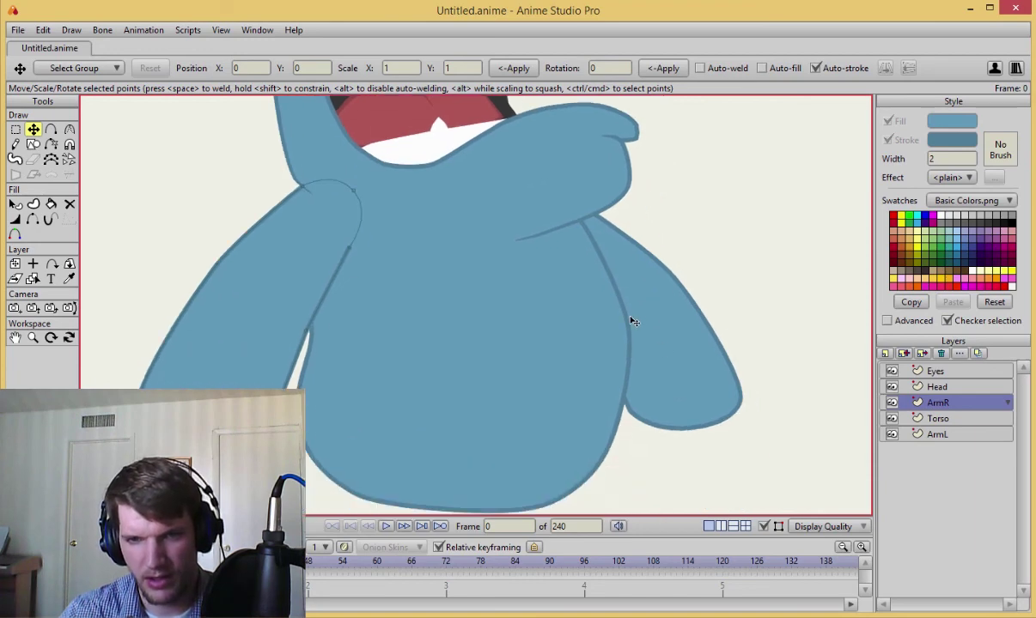
click(945, 418)
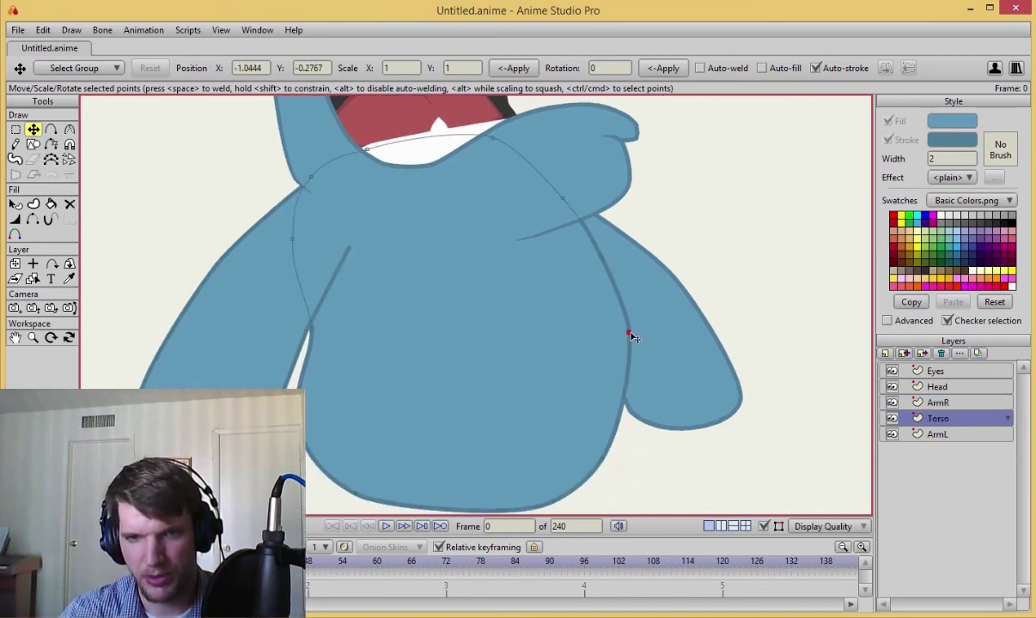
click(592, 257)
drag(603, 264, 599, 254)
key(Return)
scroll(695, 295, down, 2)
click(697, 290)
scroll(678, 136, up, 1)
scroll(701, 278, down, 3)
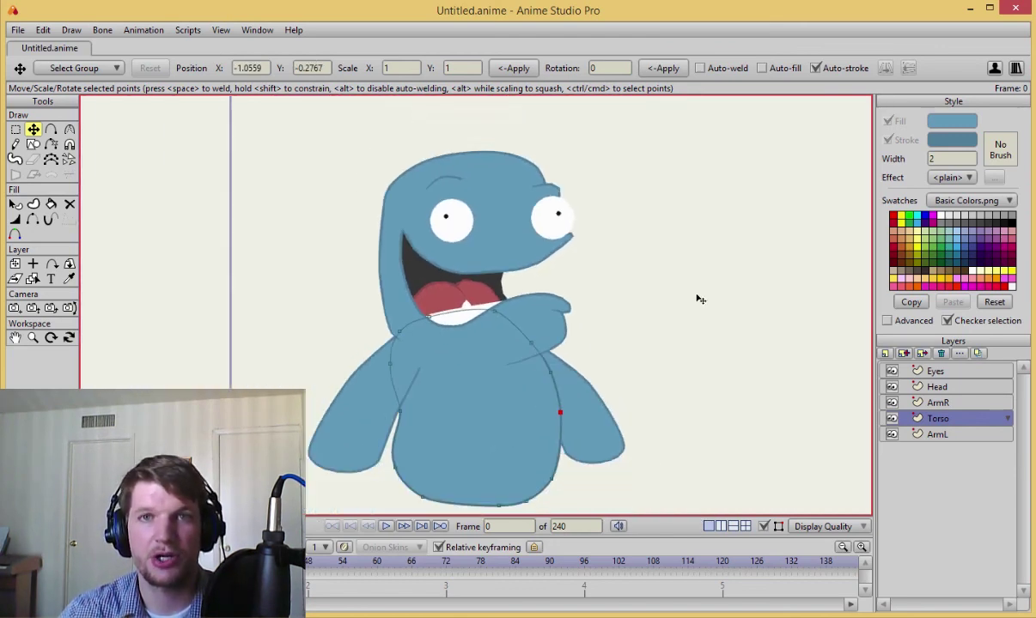